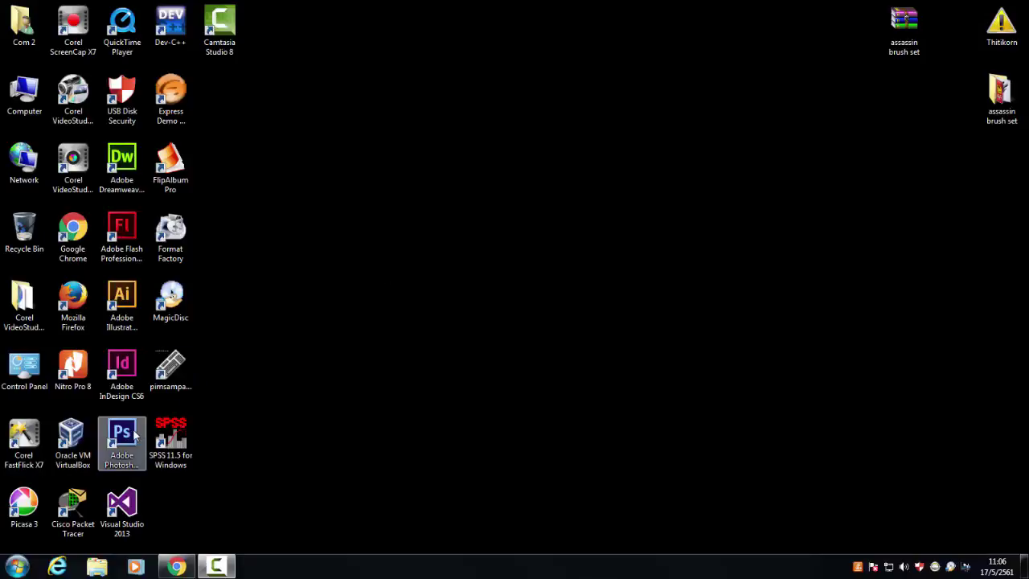
Launch Photoshop and create a white 8 × 8 inch, 300 ppi document named 'งาน 1'.
double_click(134, 436)
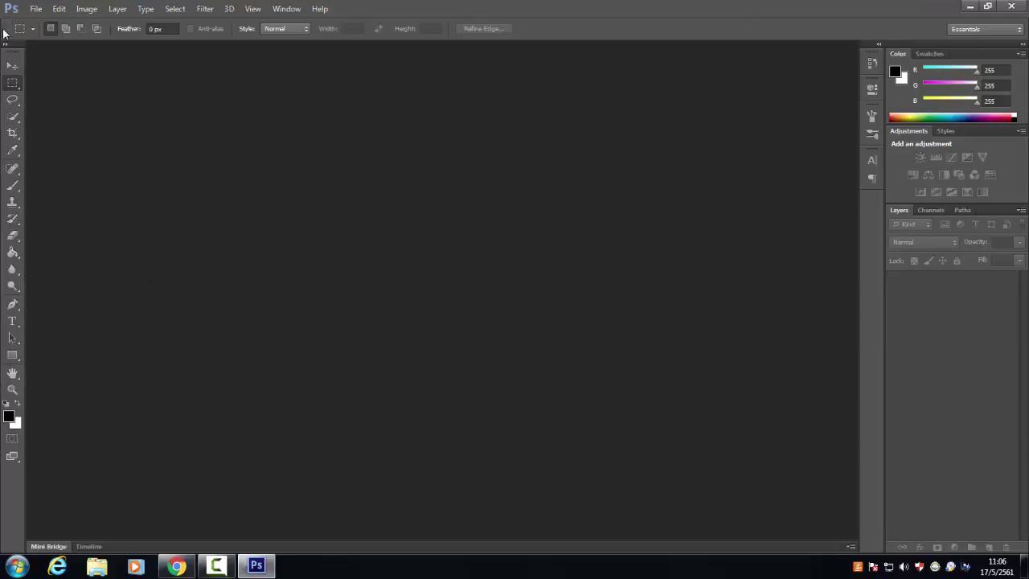
click(35, 9)
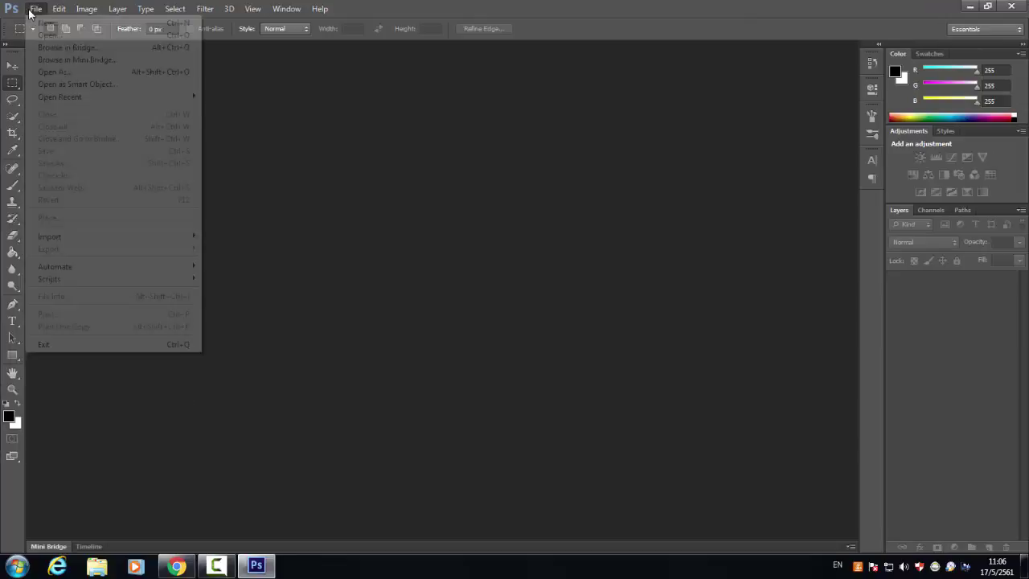
click(49, 23)
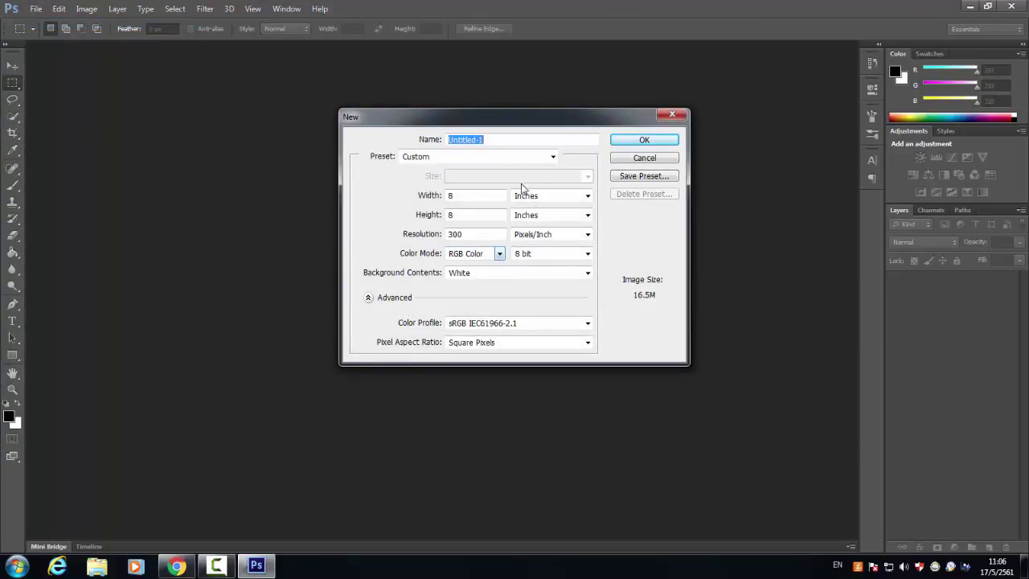
click(498, 142)
key(grave)
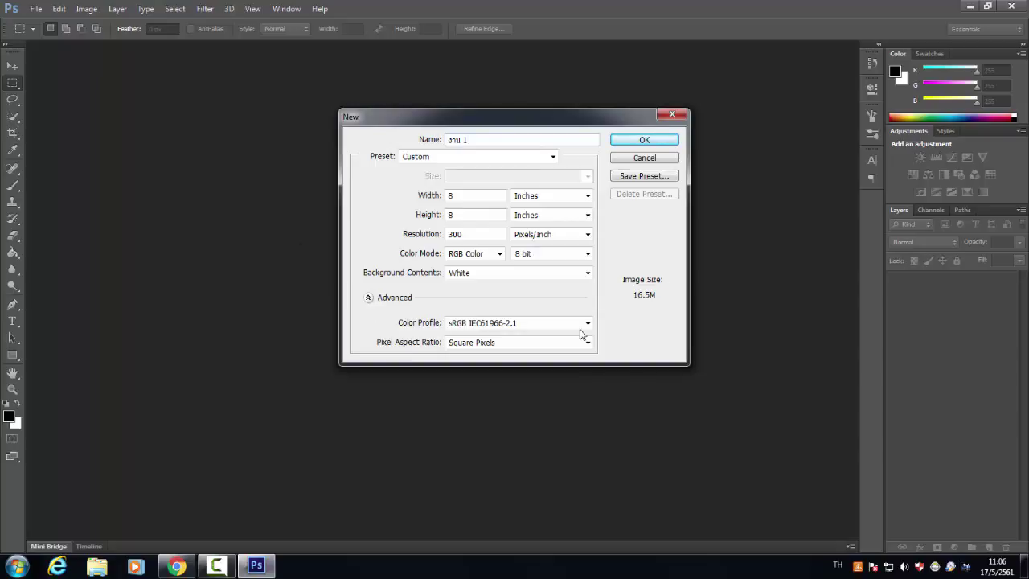
click(630, 142)
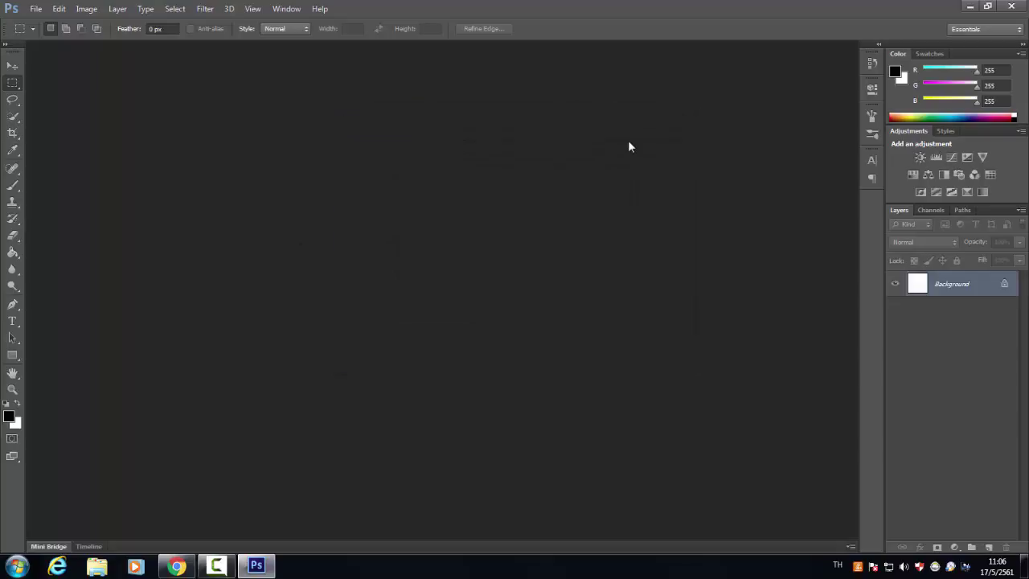
Add a Gradient Fill layer with a reversed radial style scaled to 357%.
click(954, 548)
click(937, 285)
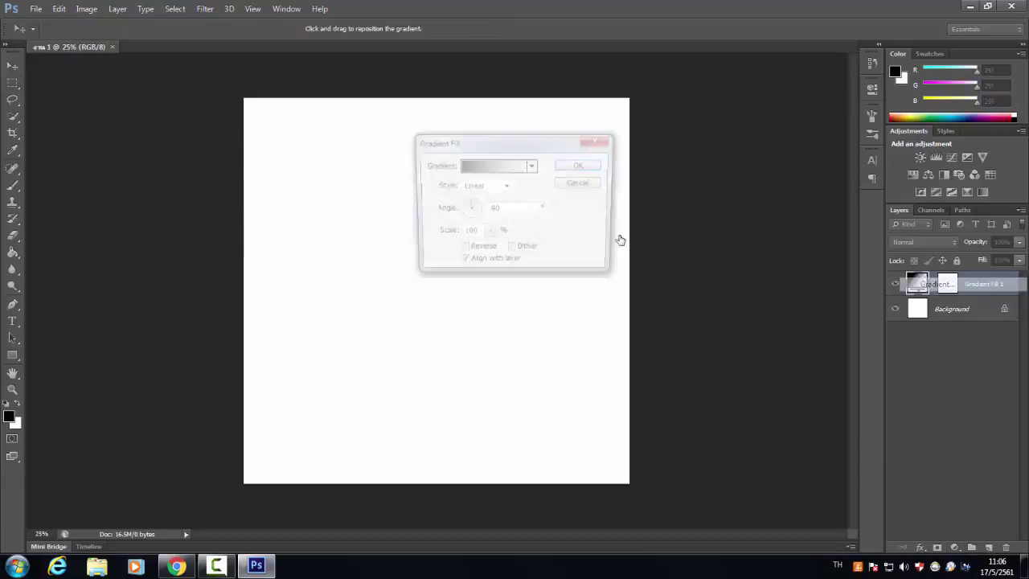
click(505, 187)
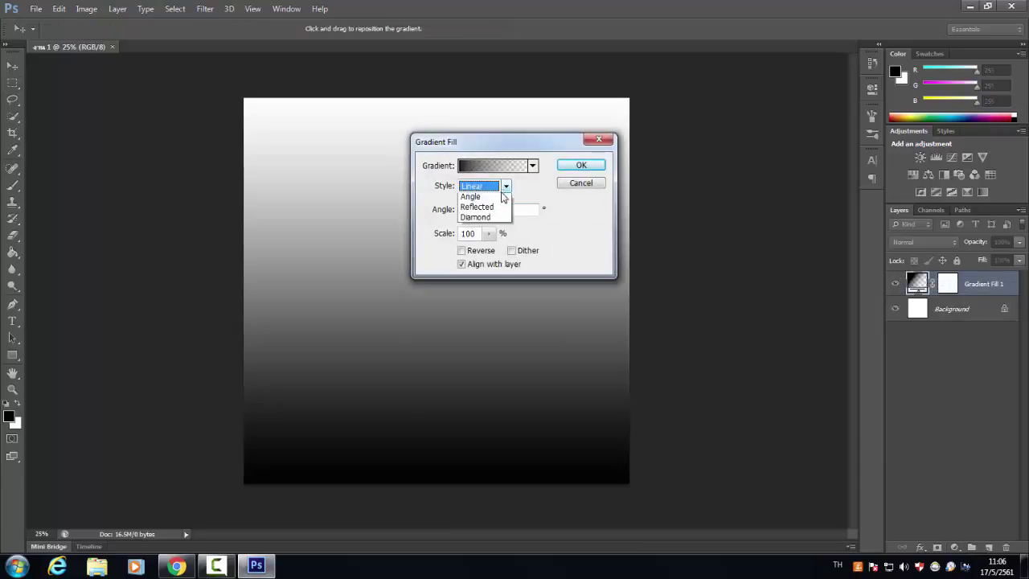
click(482, 209)
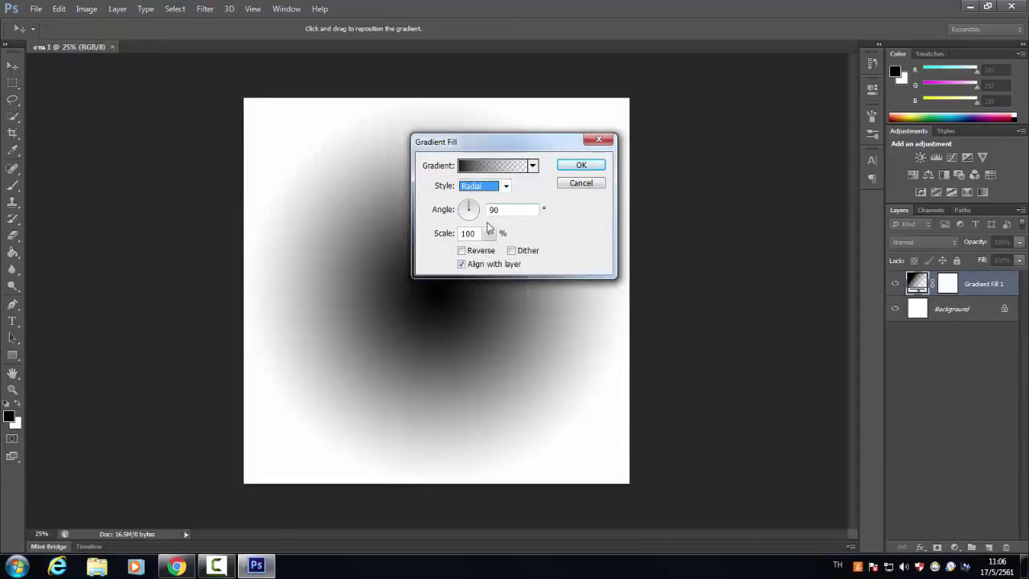
click(471, 253)
click(489, 233)
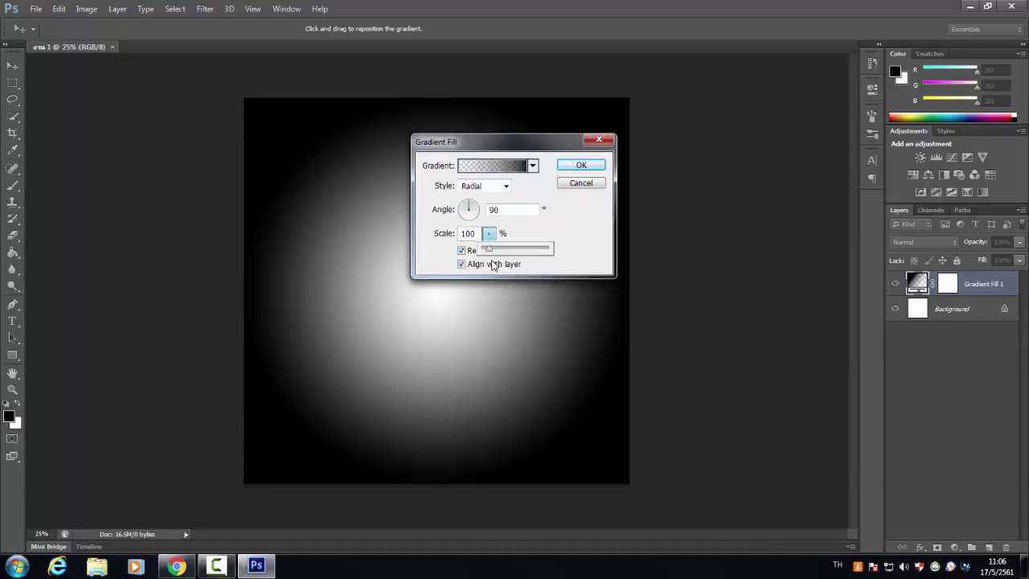
drag(499, 254, 502, 256)
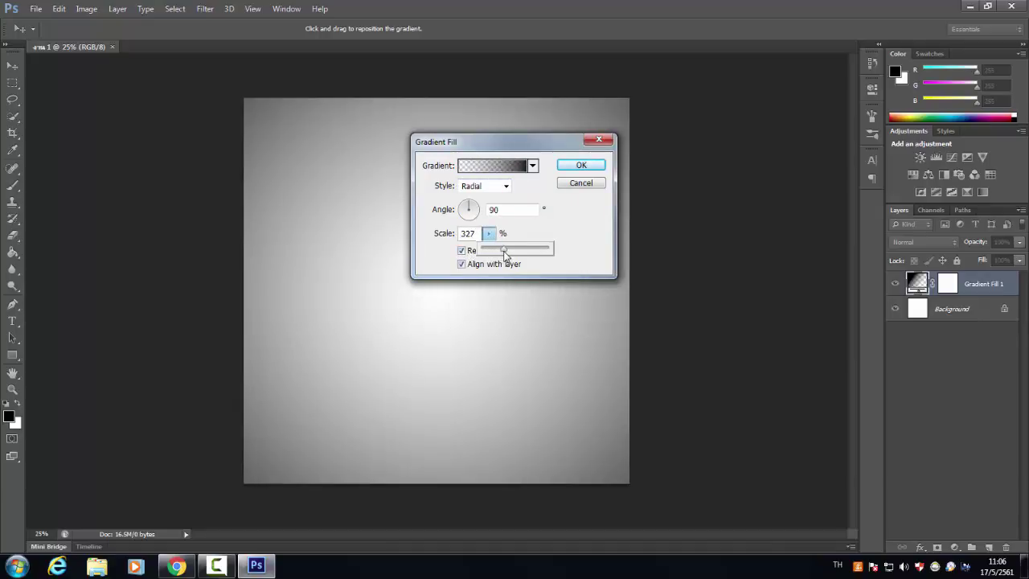
click(580, 164)
Open the portrait JPG, copy it into the new document, and close its window.
click(34, 9)
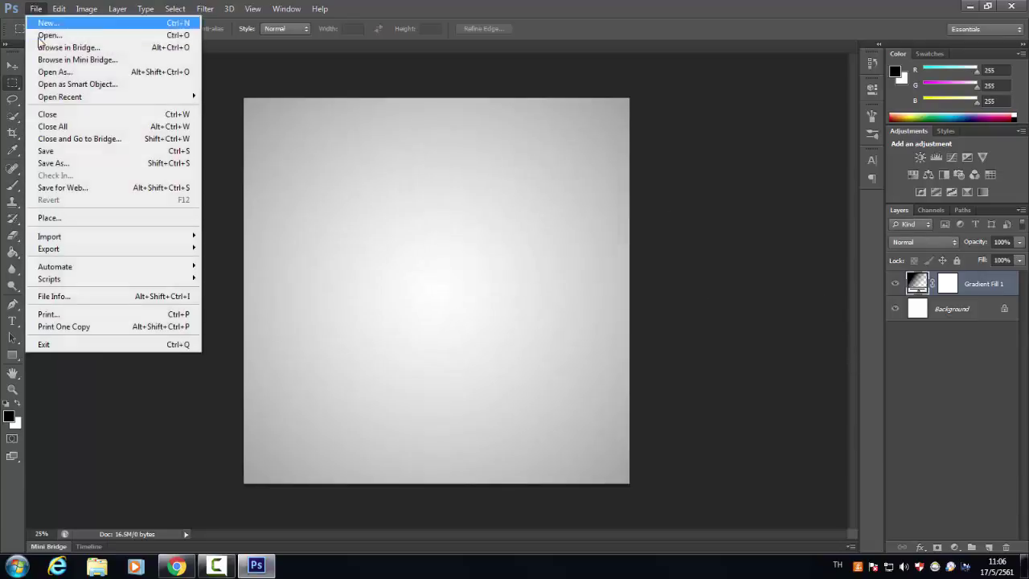
click(44, 37)
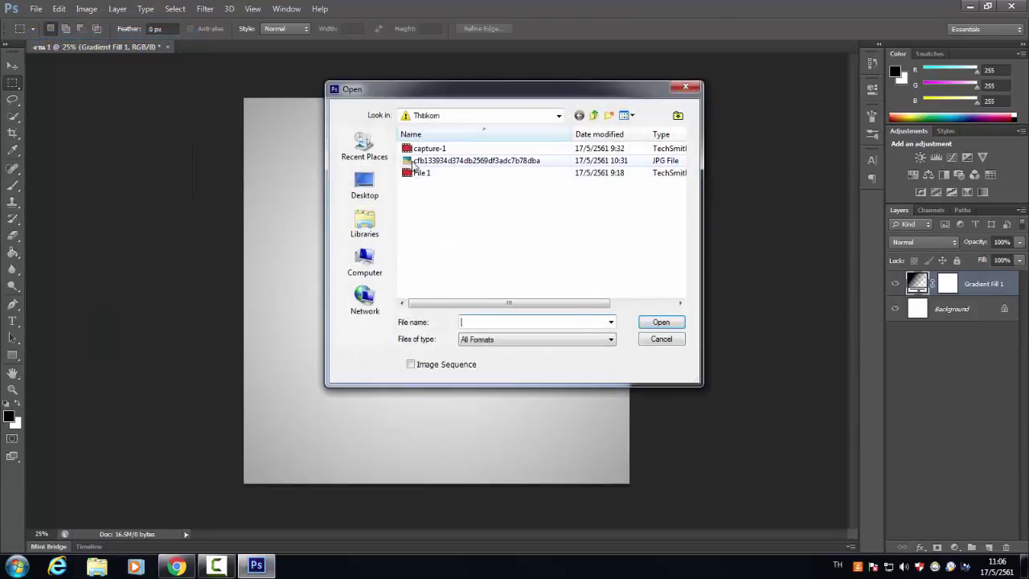
click(476, 160)
click(661, 321)
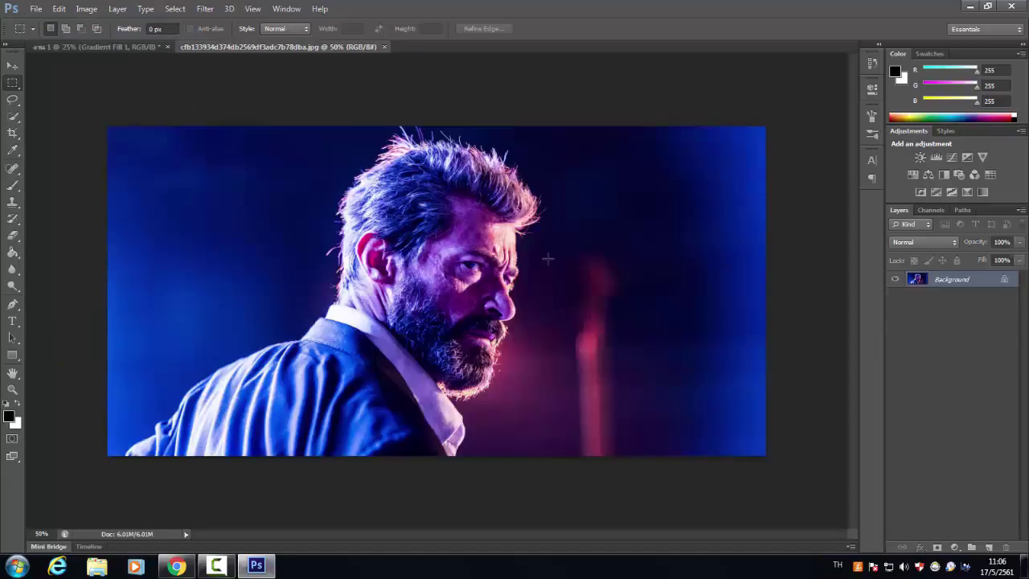
click(12, 66)
mouse_move(309, 48)
mouse_down()
mouse_move(394, 214)
mouse_move(386, 217)
mouse_up()
drag(822, 119, 622, 119)
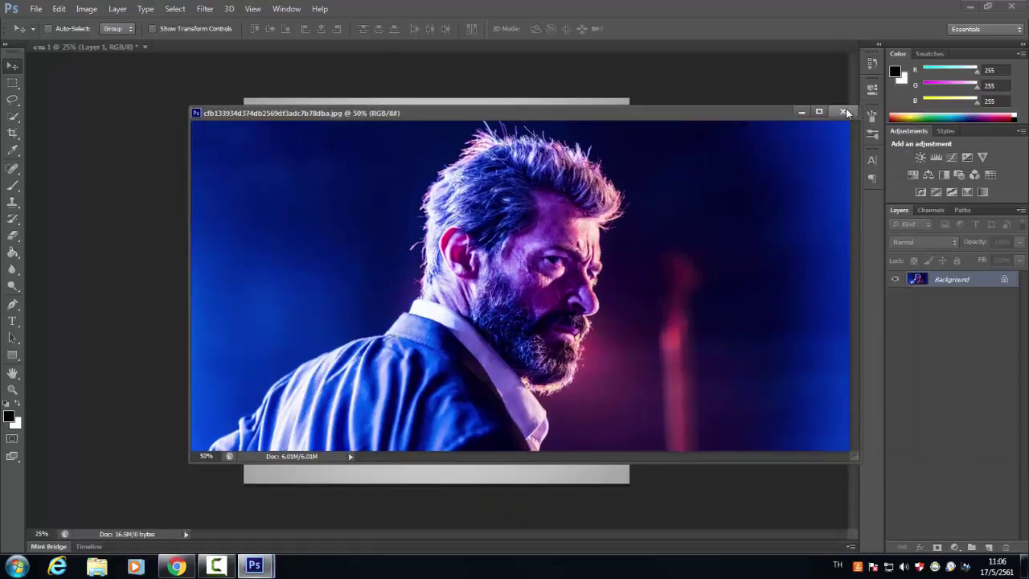
click(843, 112)
Reposition the portrait and scale it evenly to about 133% across the canvas width.
drag(485, 216, 505, 223)
key(ctrl+t)
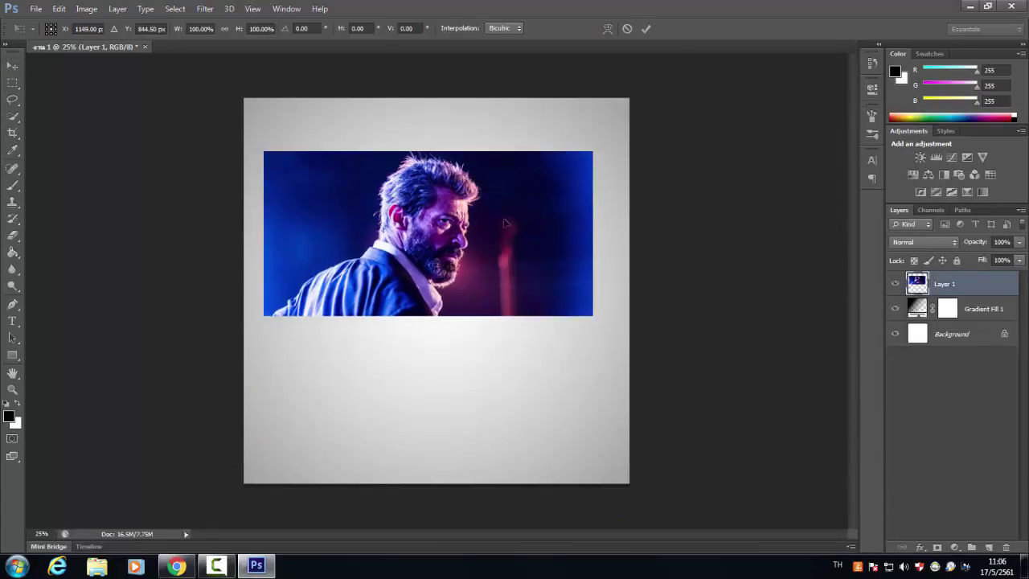
drag(594, 152, 637, 132)
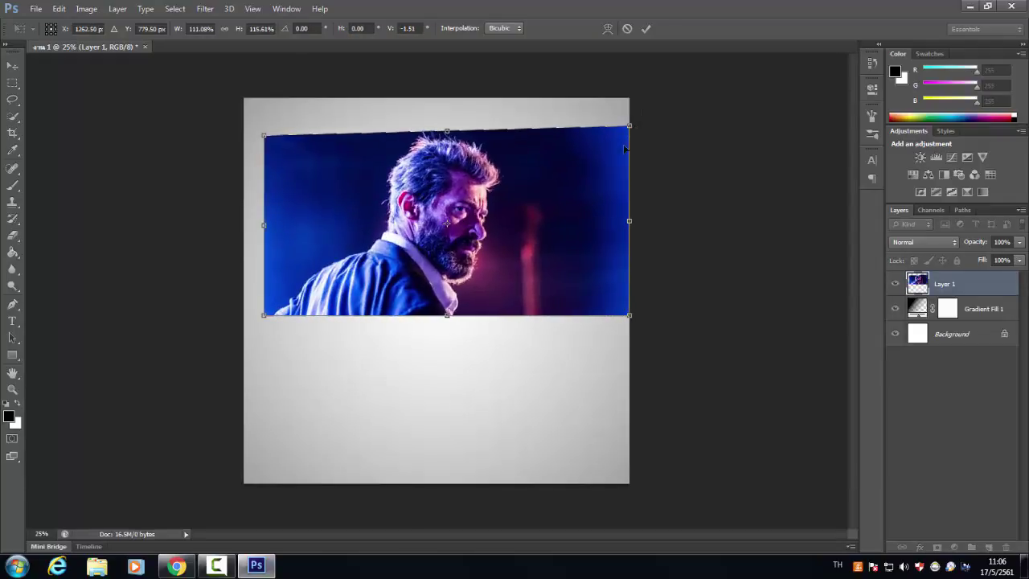
key(ctrl+z)
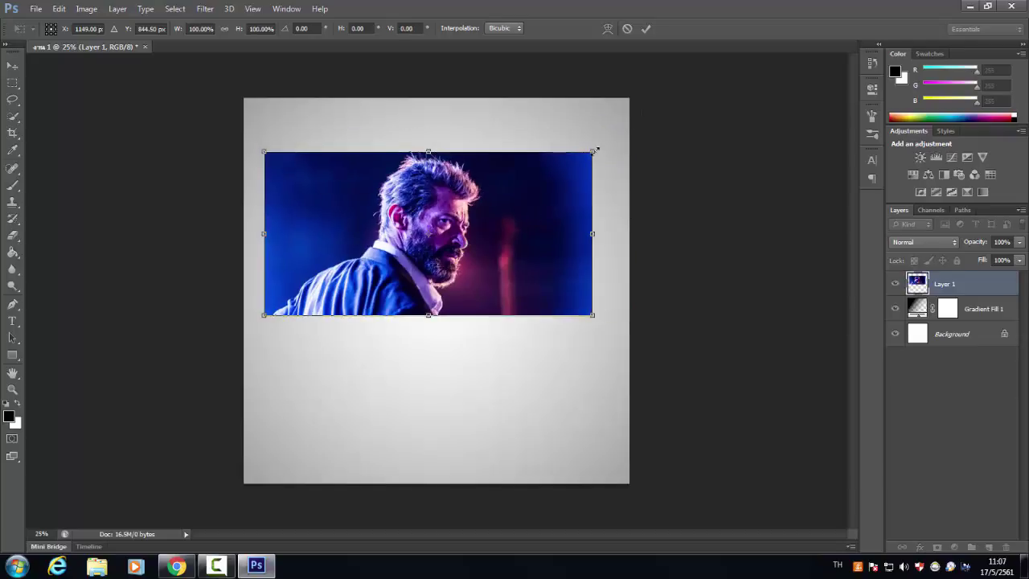
drag(596, 149, 648, 126)
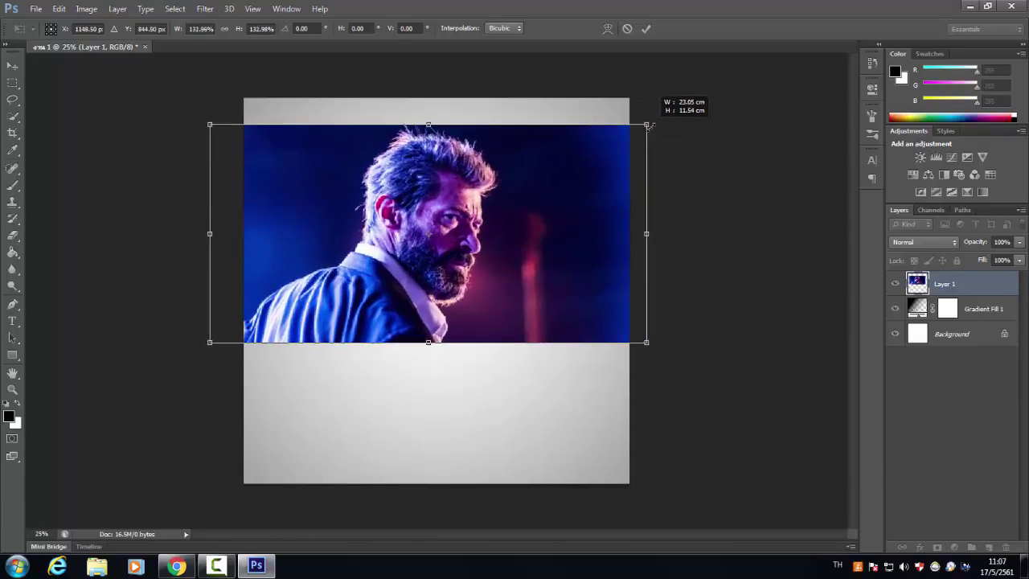
key(Return)
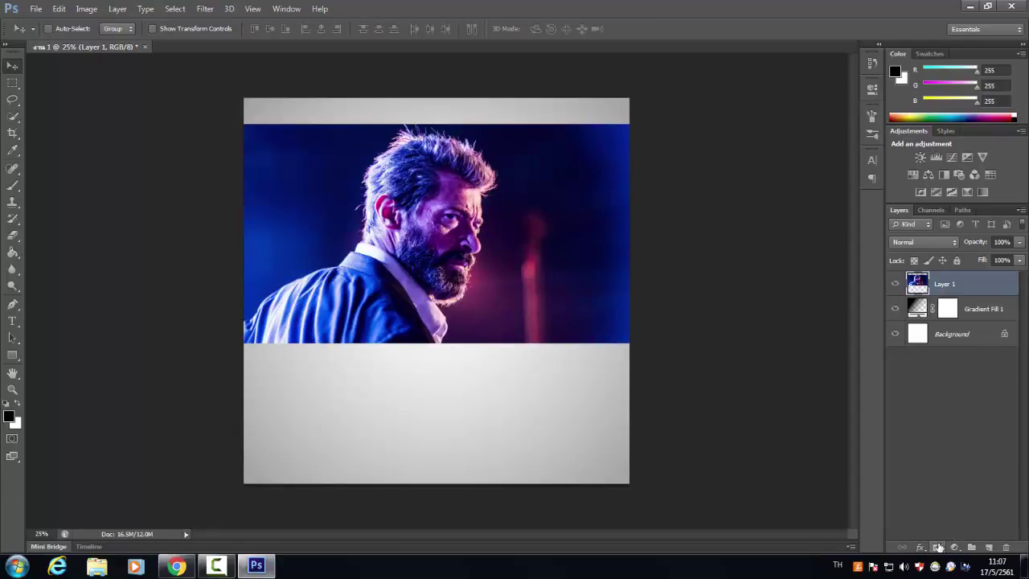
Add a layer mask to Layer 1 and turn it black using Levels output white 0.
click(938, 546)
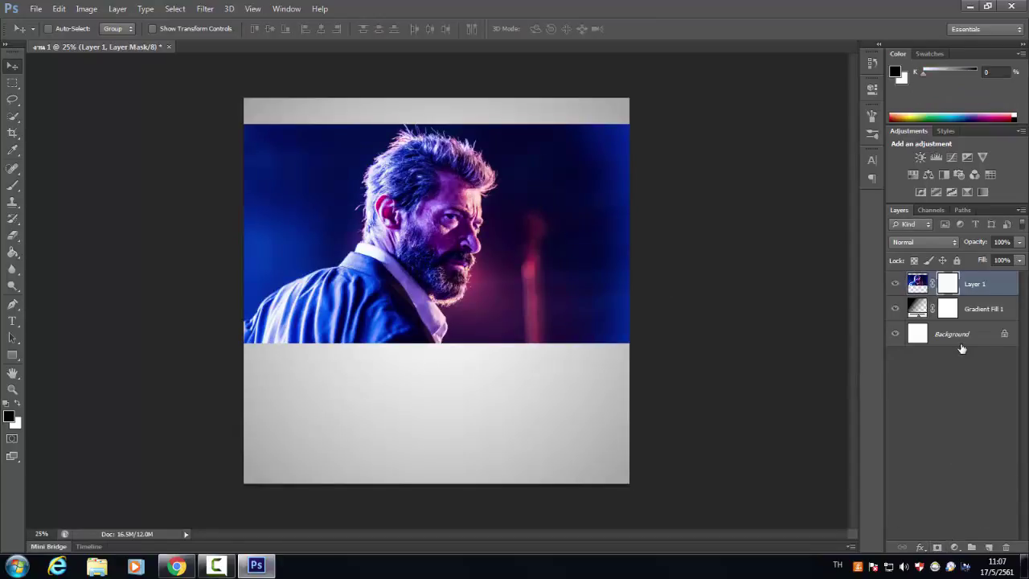
key(ctrl+l)
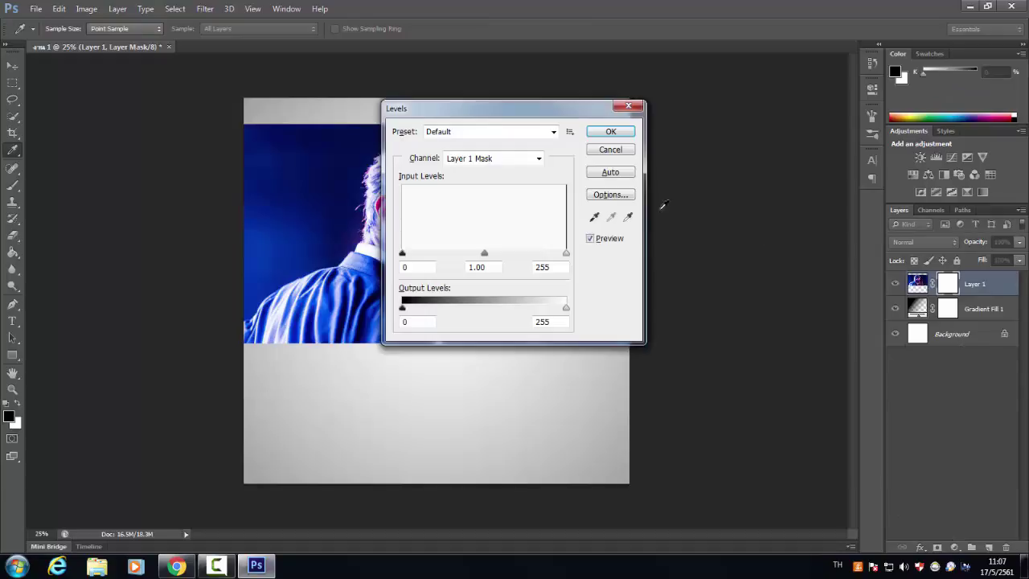
click(607, 197)
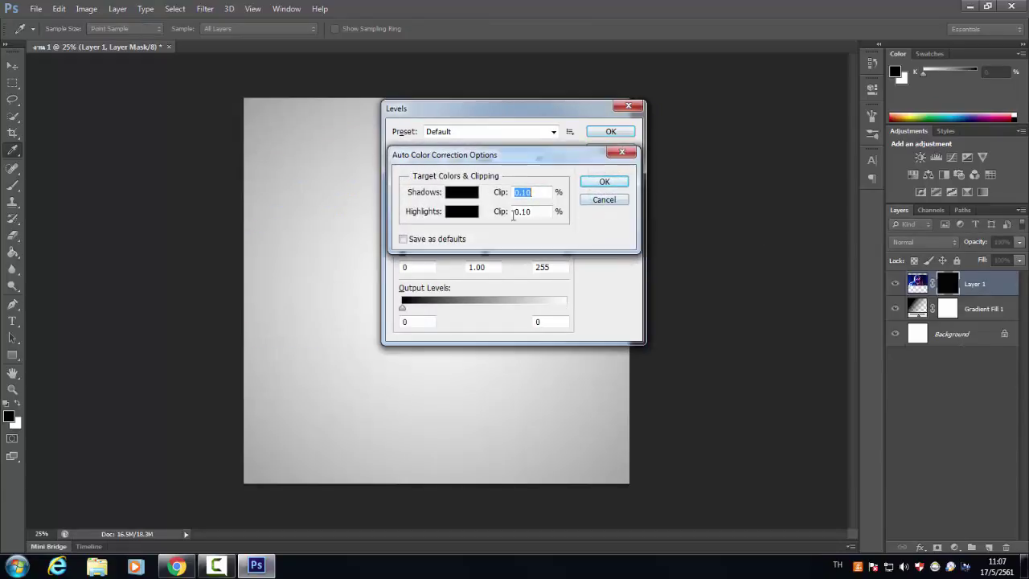
click(603, 182)
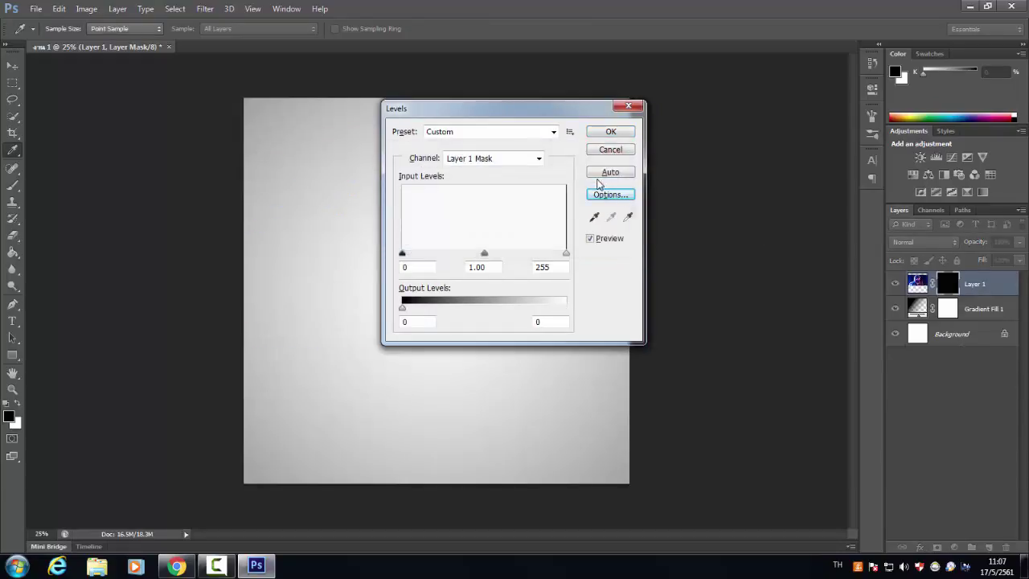
click(606, 135)
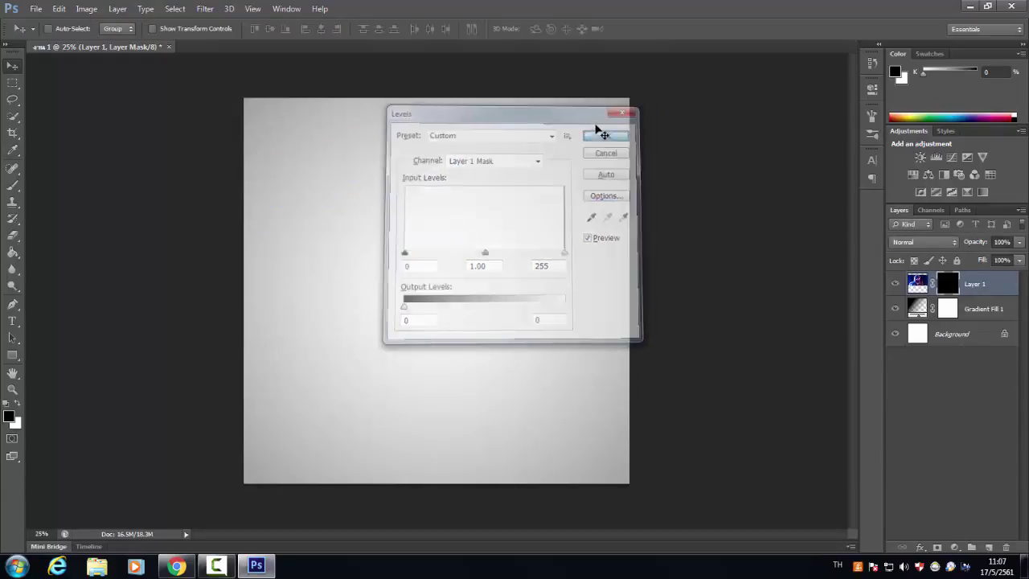
Load the Assassin_Brush_Set brushes and pick a splatter tip for painting on the mask.
click(13, 236)
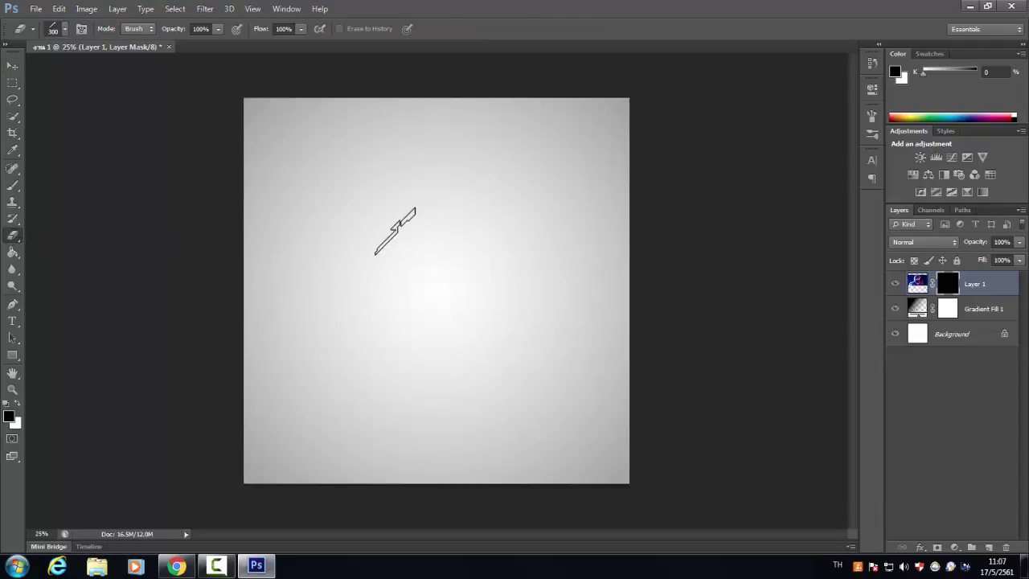
right_click(394, 231)
click(552, 244)
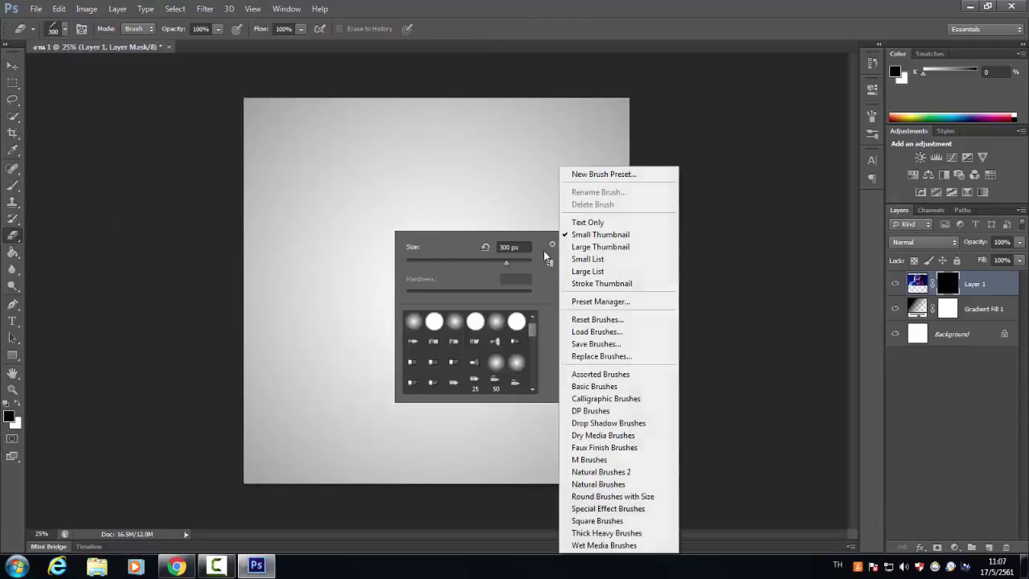
click(595, 331)
click(463, 146)
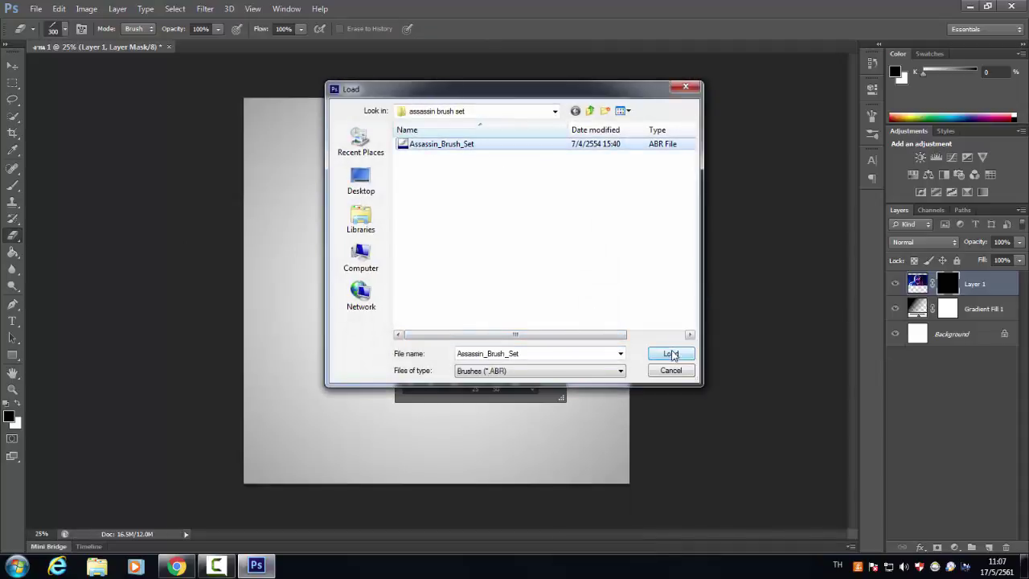
click(672, 355)
drag(532, 328, 536, 381)
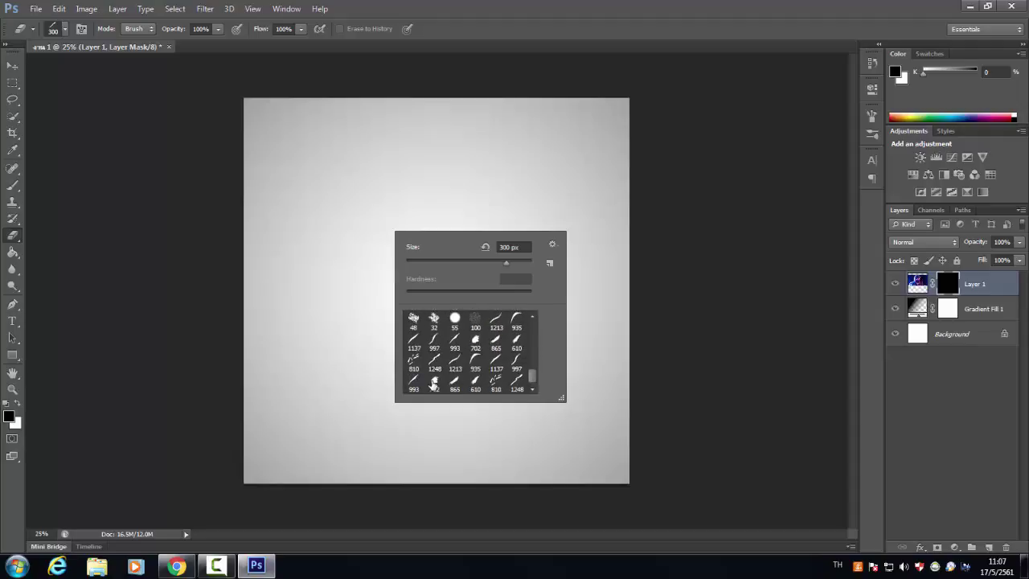
click(434, 221)
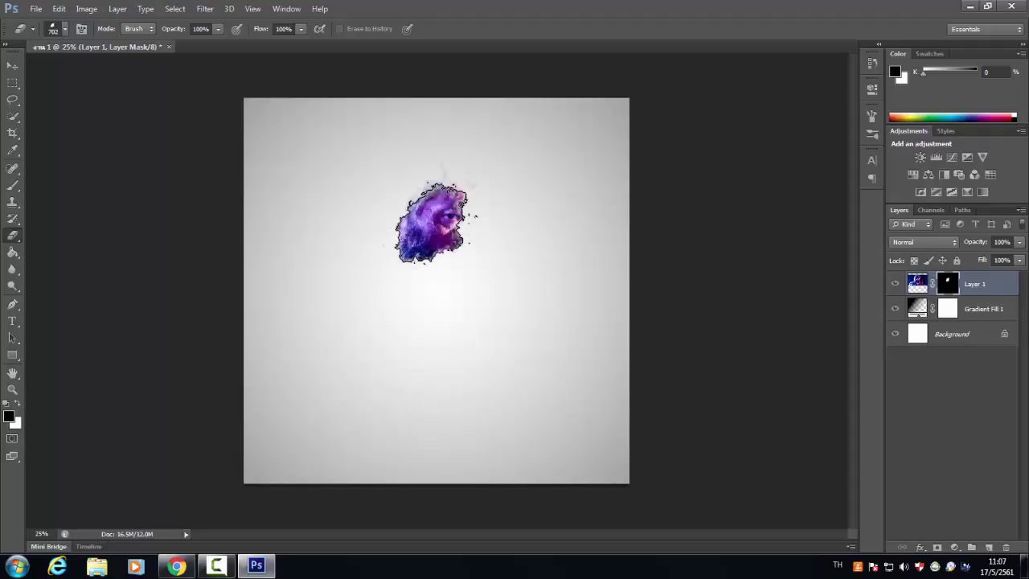
key(ctrl+z)
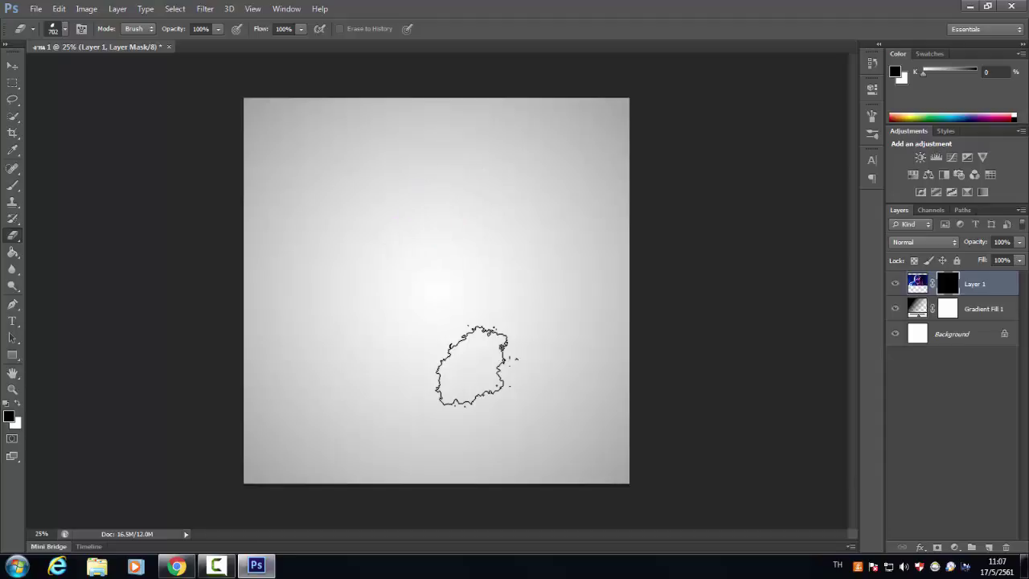
Enlarge the brush to 1300 and stamp splatters revealing the face, hair and jacket.
key(bracketright)
key(bracketright)
key(bracketright)
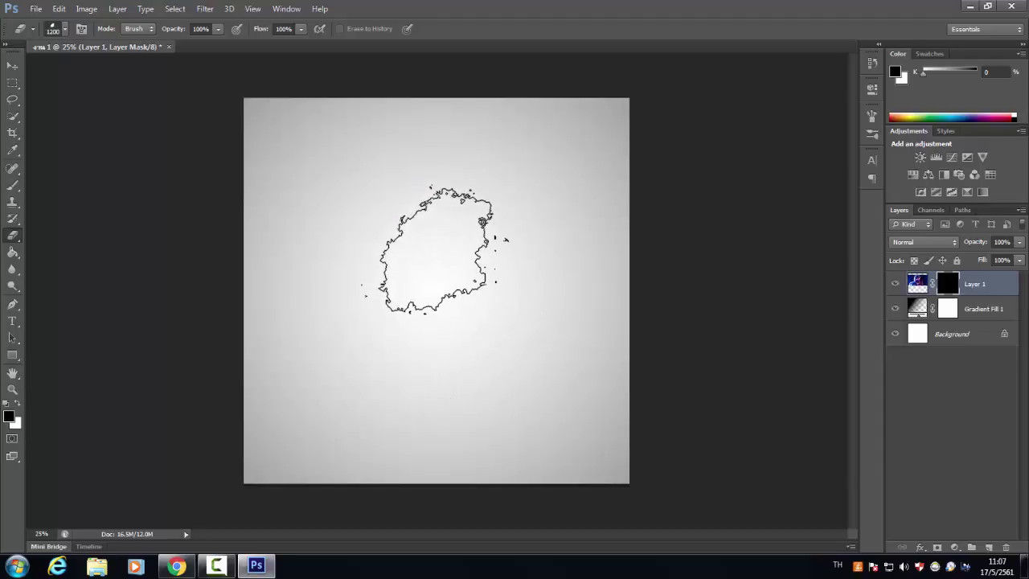
key(bracketright)
click(437, 249)
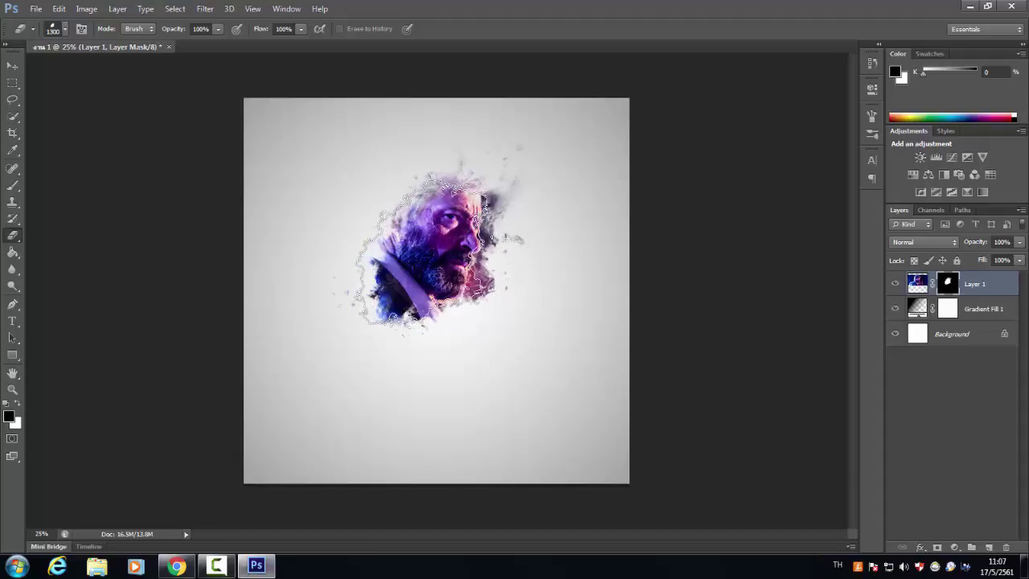
click(424, 251)
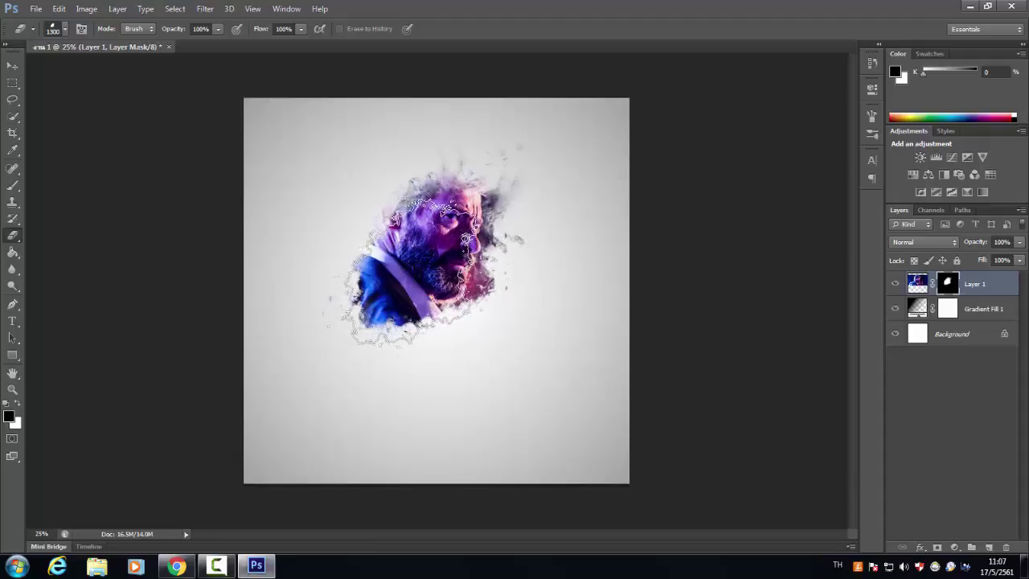
click(414, 263)
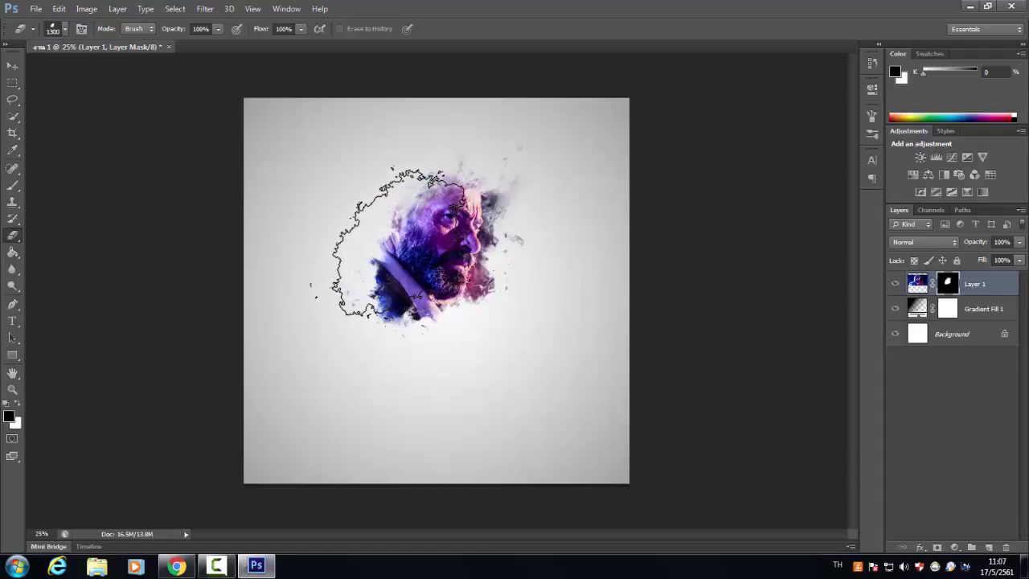
click(395, 247)
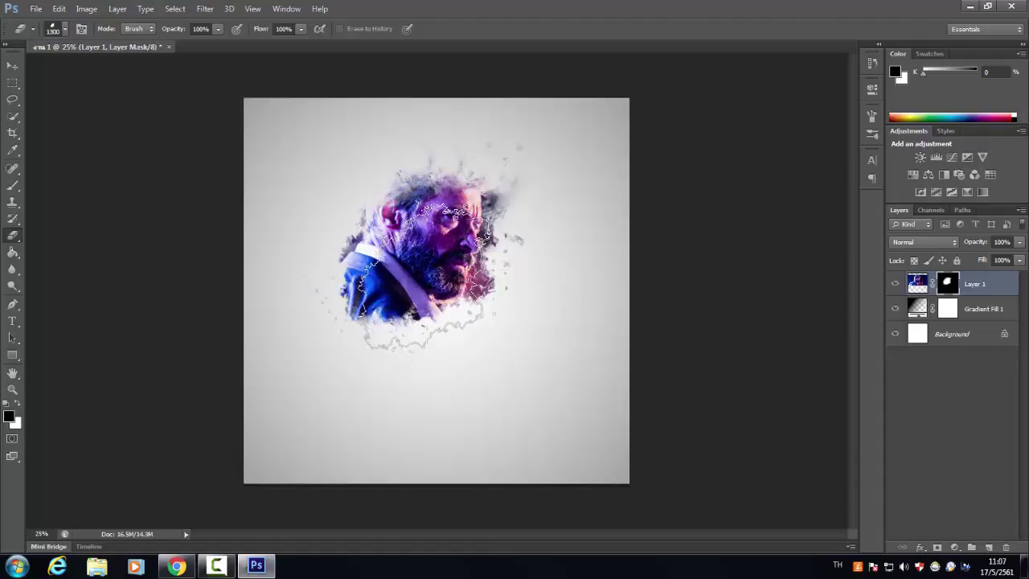
click(457, 269)
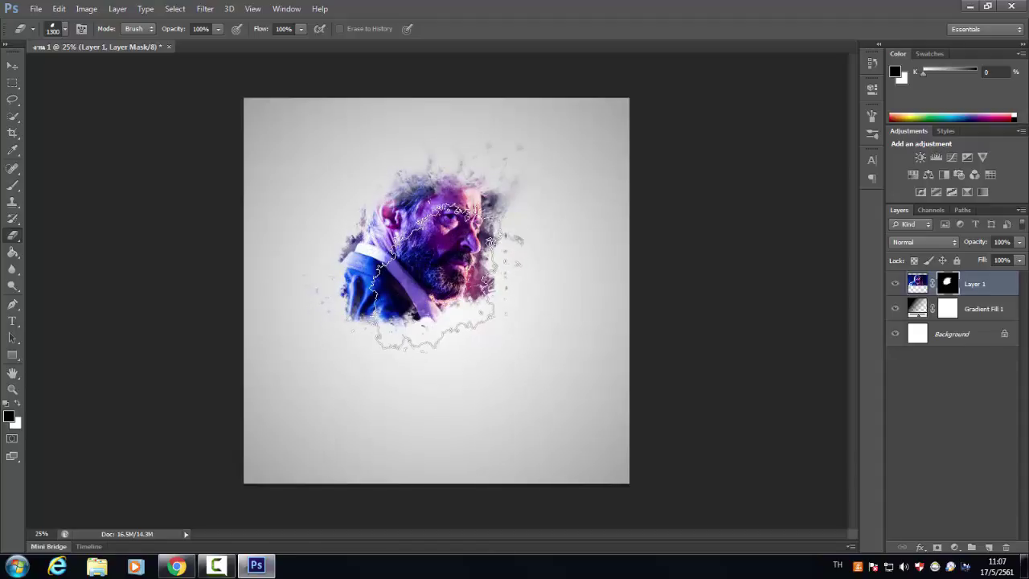
click(447, 241)
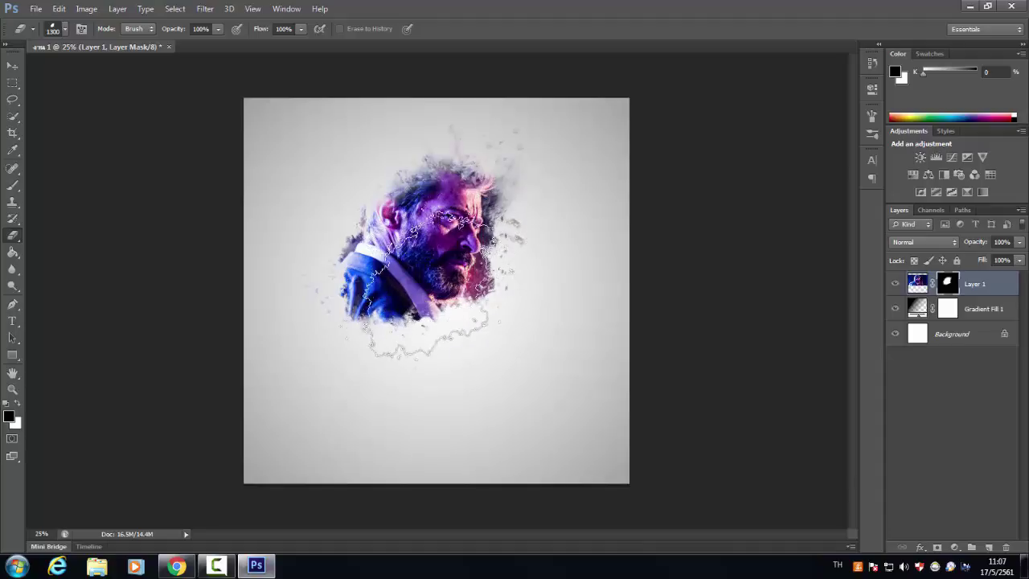
Paint a dark streak below the jacket with the 610 px streak brush, undoing a stray stroke.
right_click(433, 271)
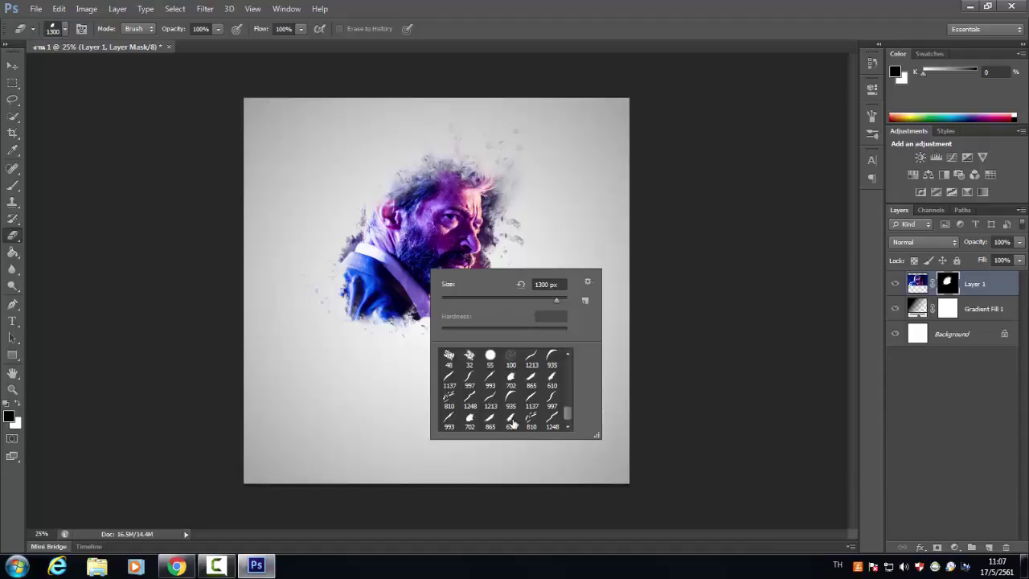
right_click(517, 249)
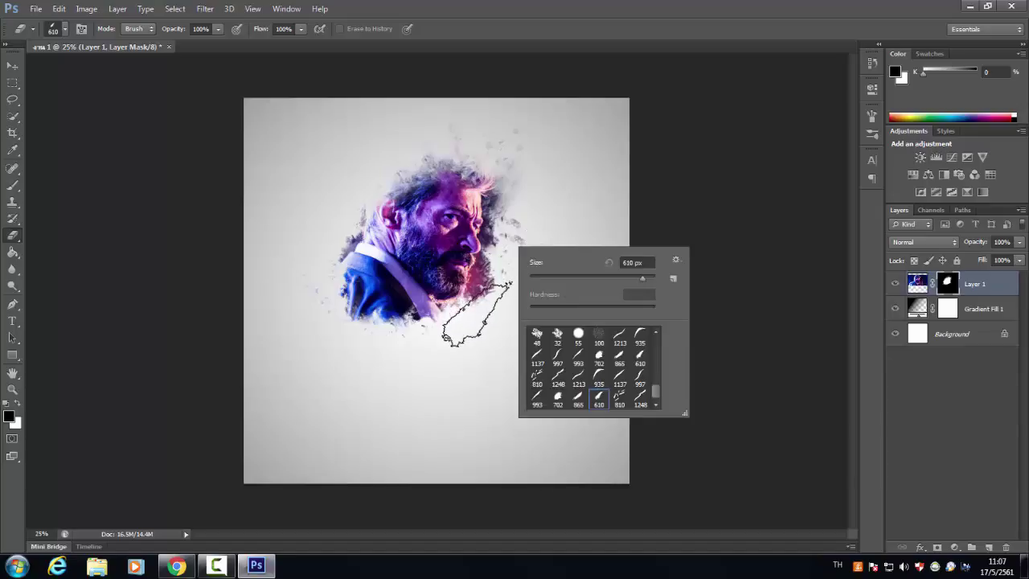
drag(477, 333, 474, 355)
drag(519, 314, 507, 241)
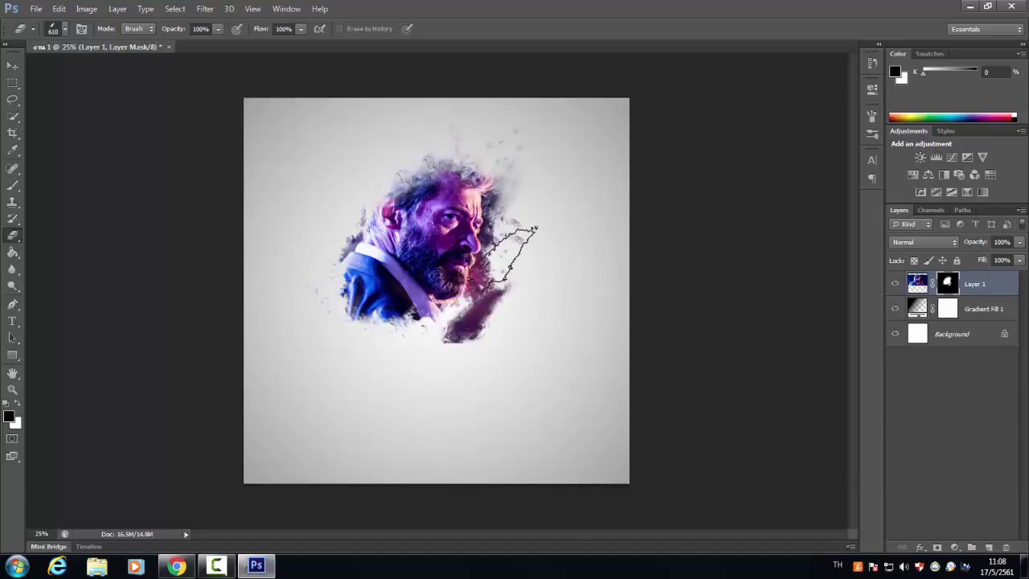
key(ctrl+z)
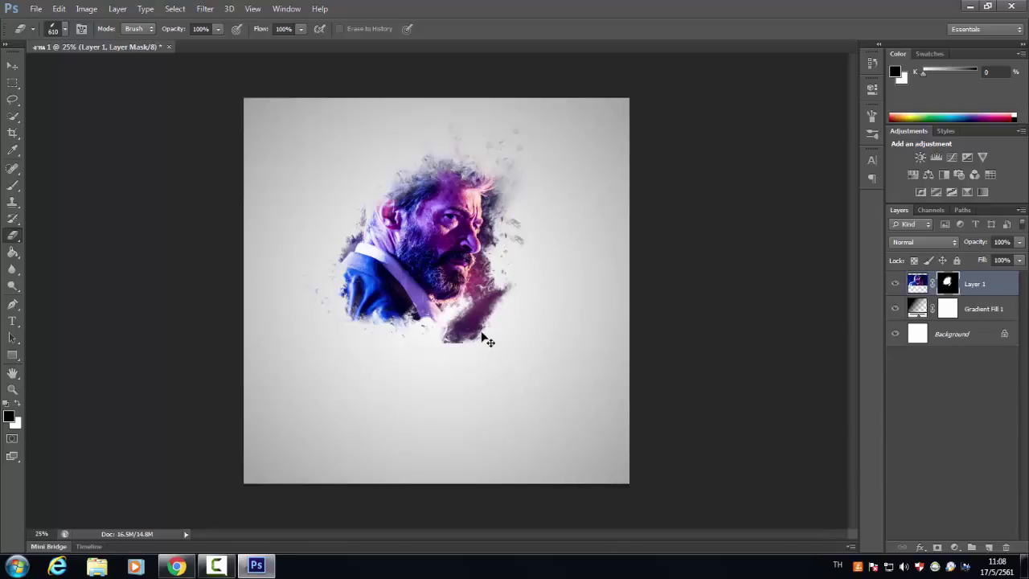
drag(474, 326, 473, 349)
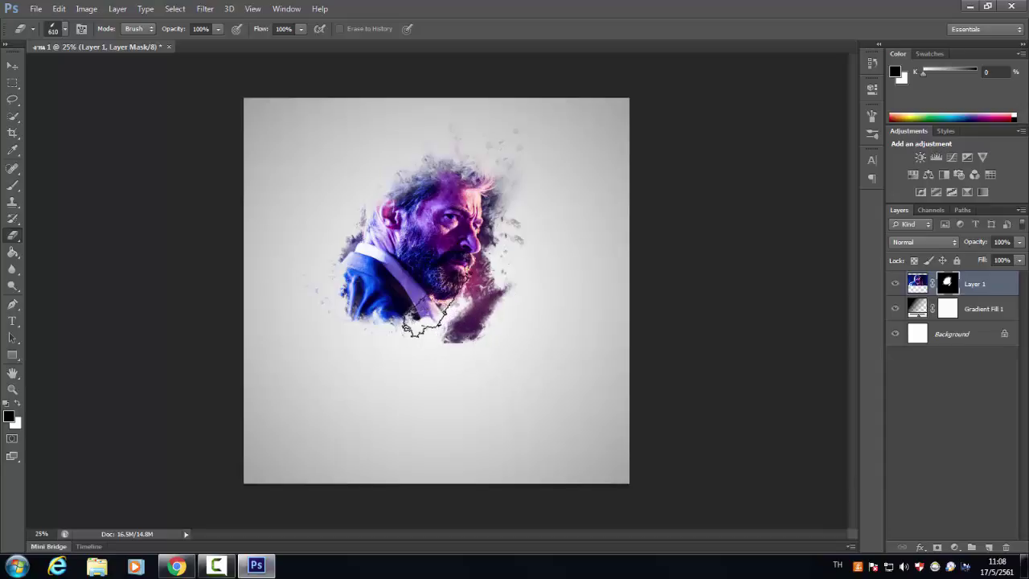
right_click(528, 268)
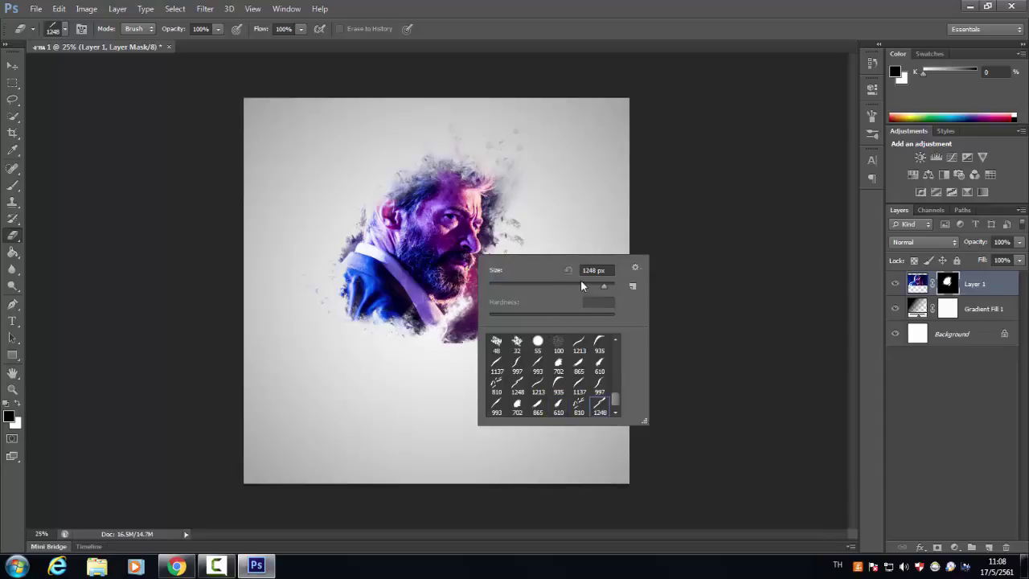
Set the 1248 stripe brush spacing to 134% and stamp diagonal stripes at the portrait's upper left and top.
click(81, 28)
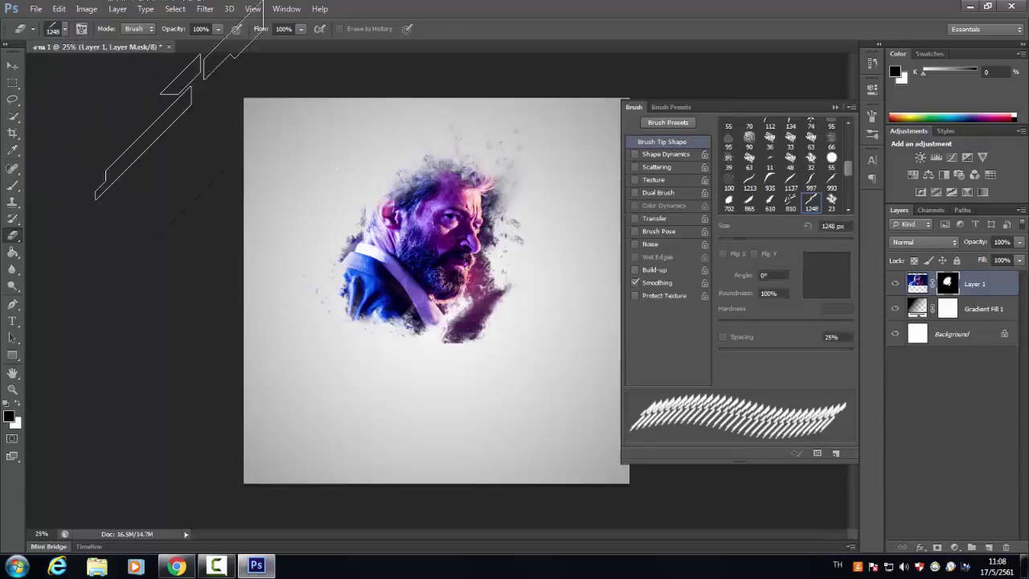
drag(736, 350, 798, 351)
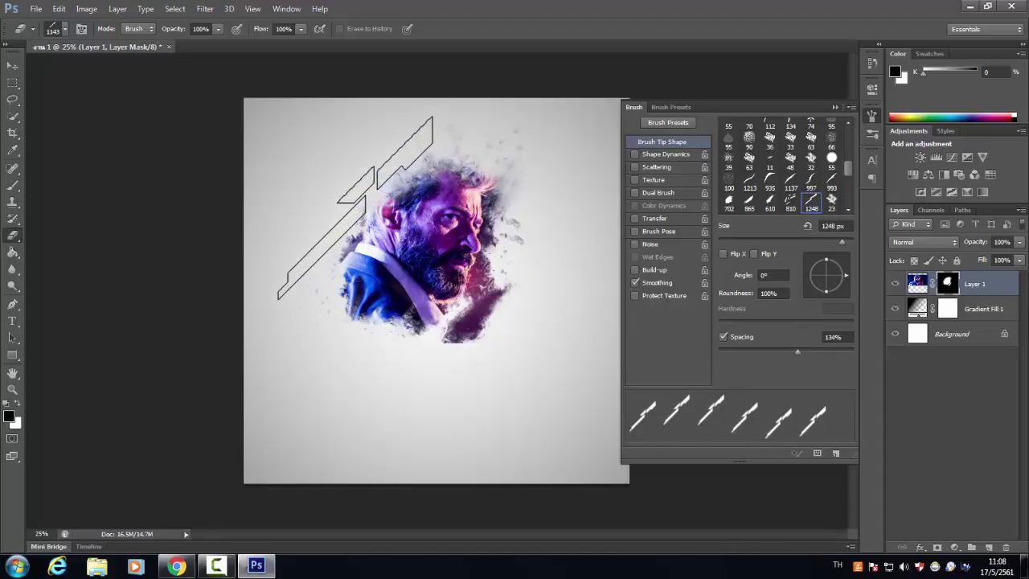
click(354, 208)
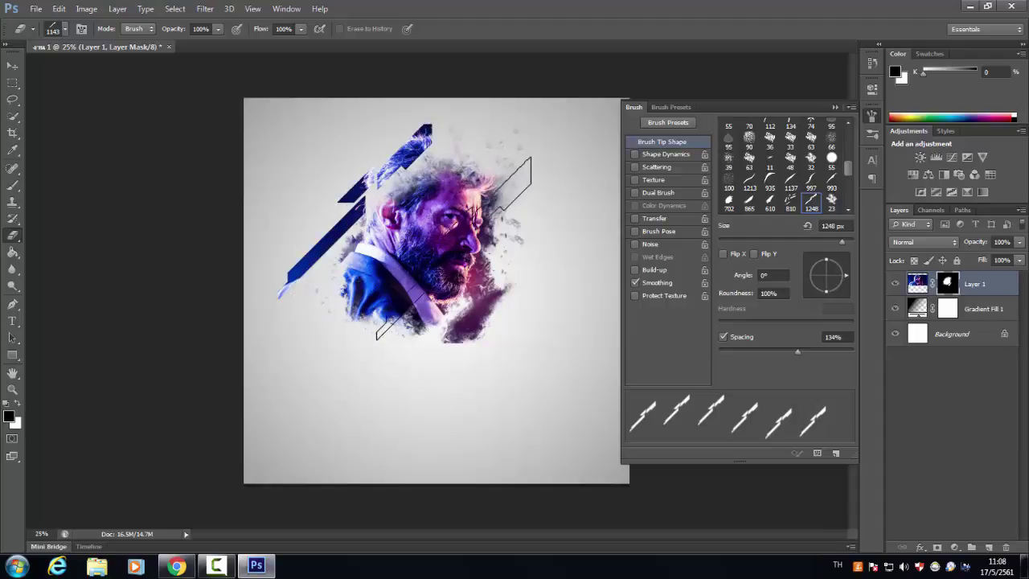
click(488, 256)
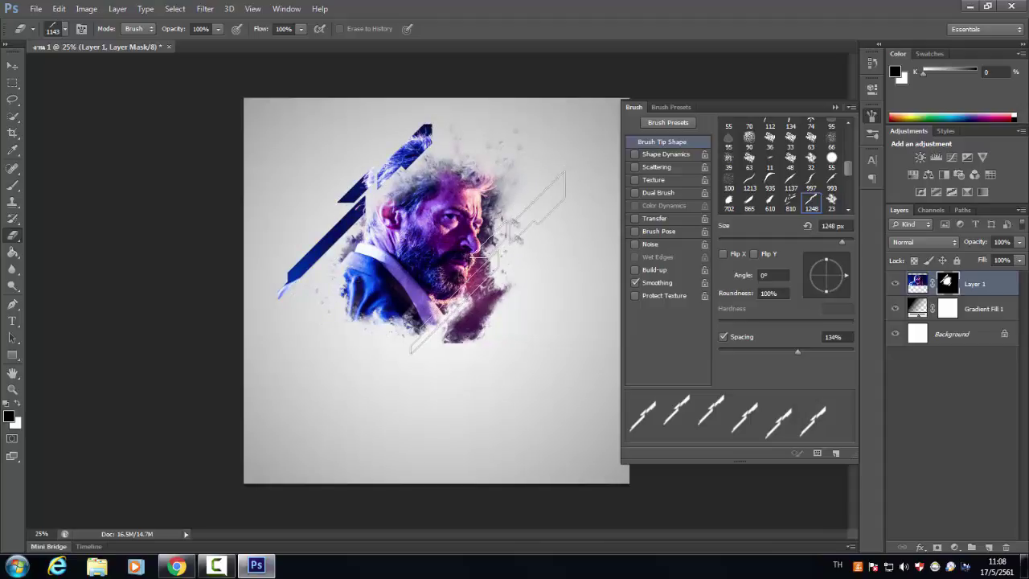
key(bracketleft)
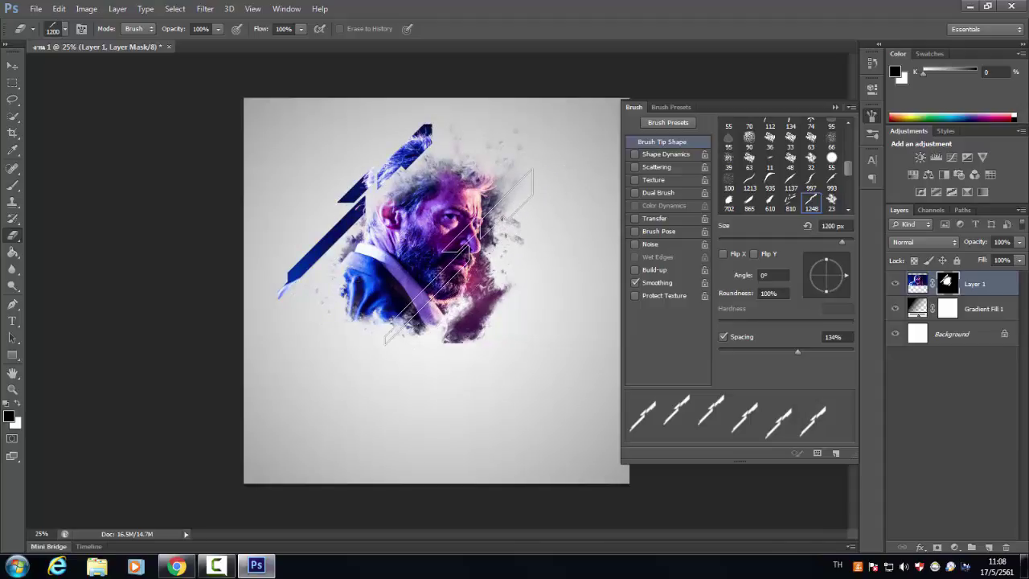
key(bracketright)
key(bracketright)
key(bracketright)
key(bracketright)
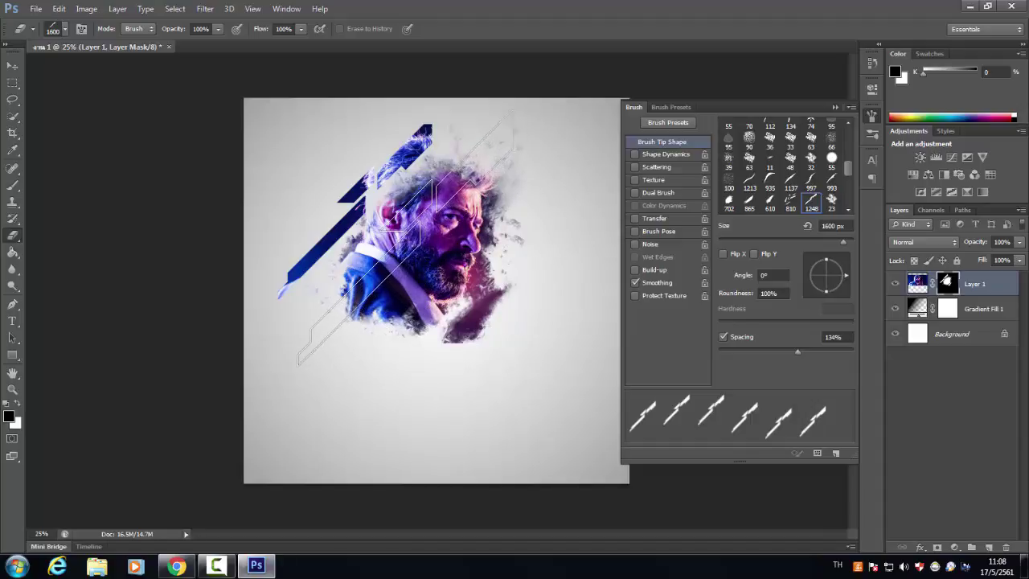
click(406, 238)
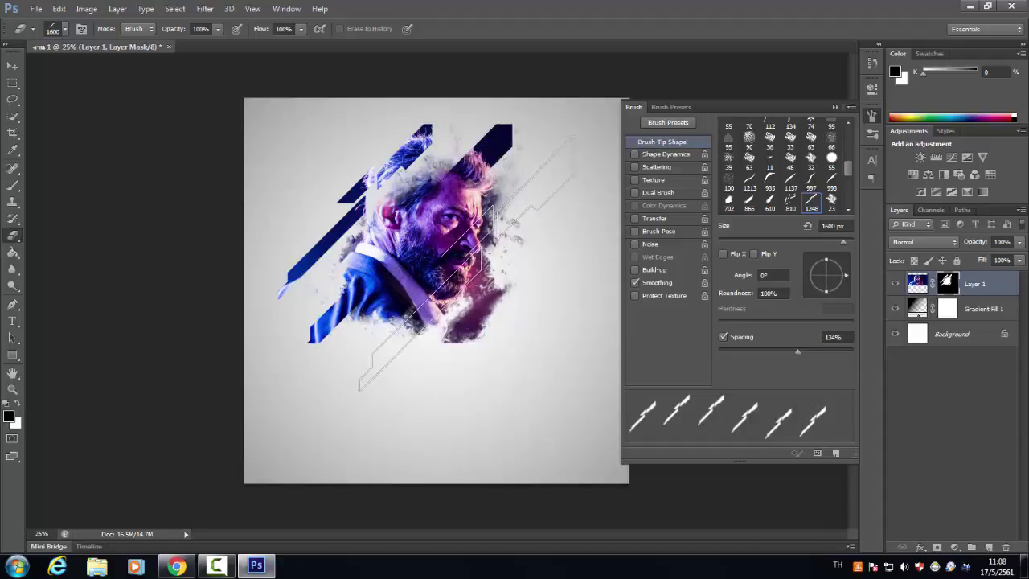
Lower spacing to 91% and stamp progressively smaller diagonal stripes around the portrait's edges.
drag(794, 351, 780, 351)
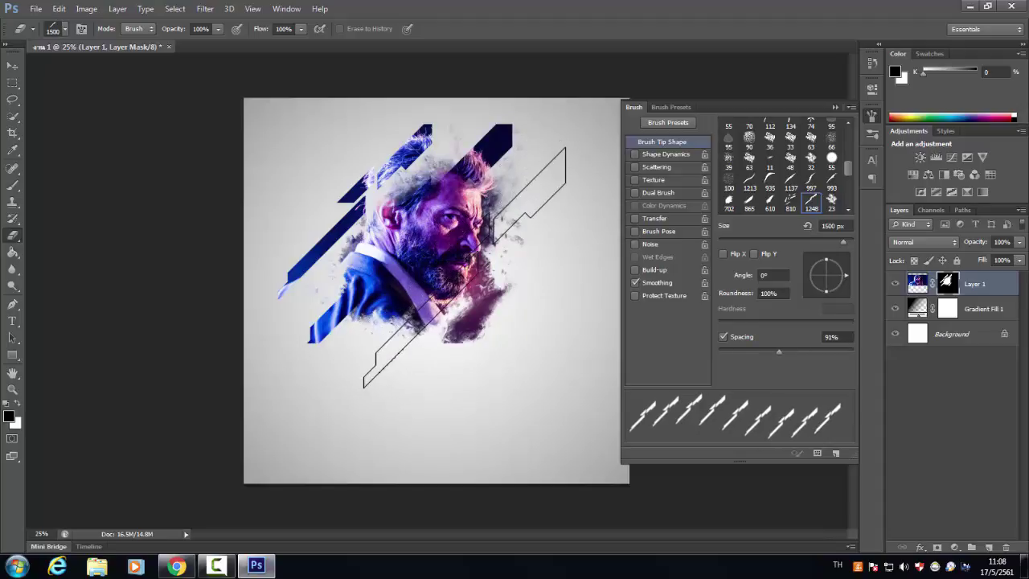
key(bracketleft)
key(bracketleft)
key(bracketleft)
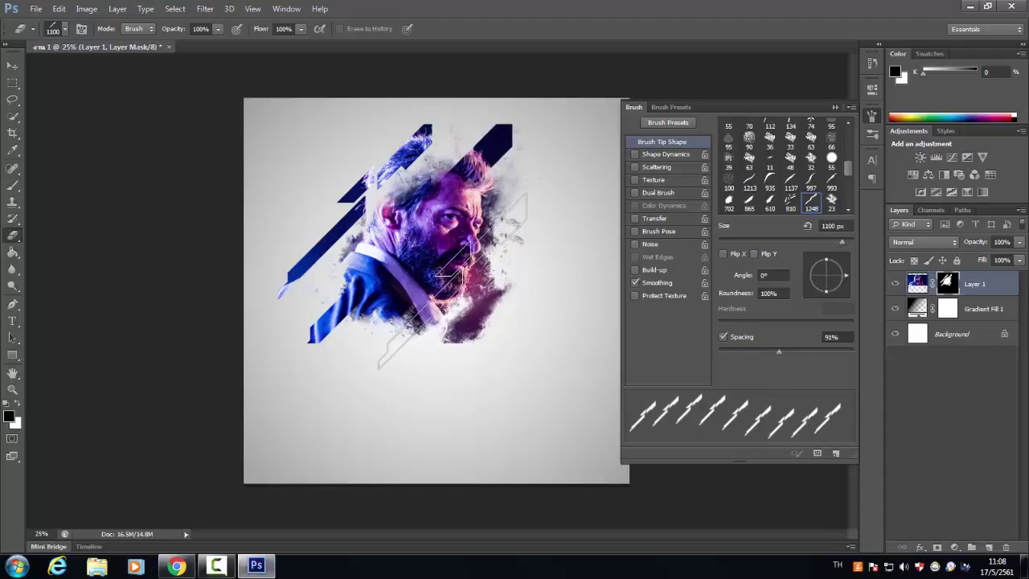
click(457, 267)
key(bracketleft)
key(bracketleft)
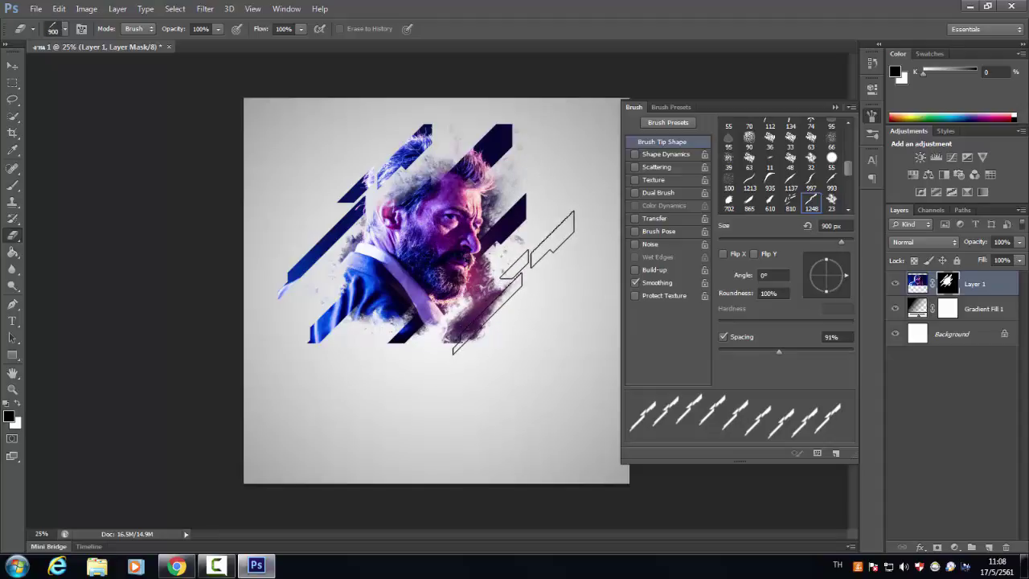
click(520, 275)
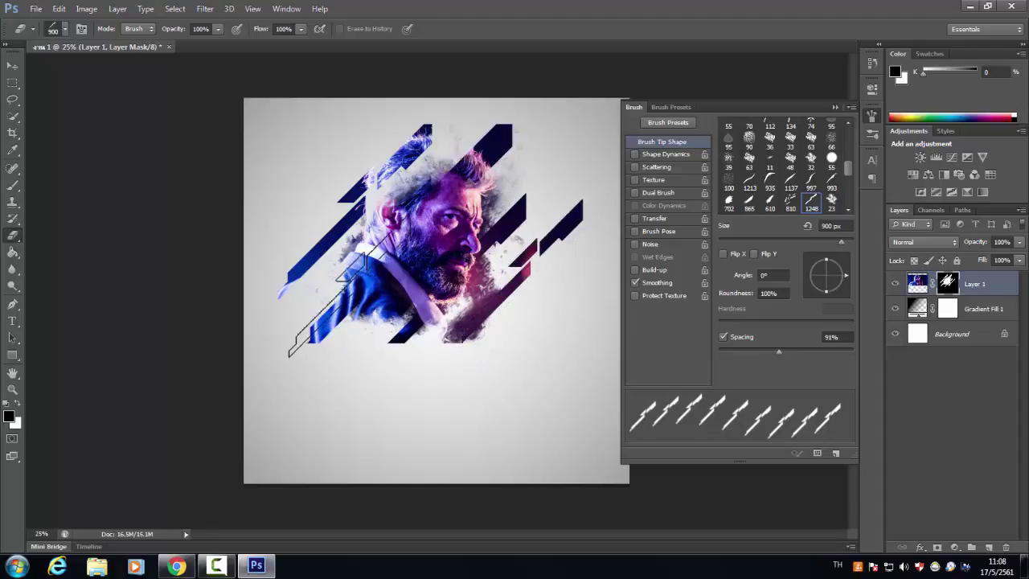
click(334, 290)
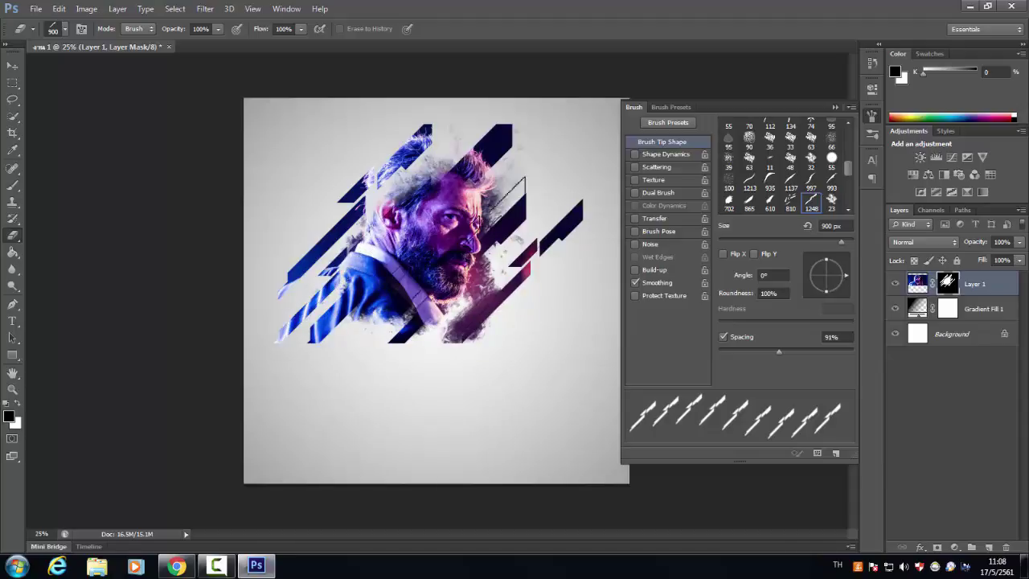
key(bracketleft)
key(bracketleft)
key(bracketleft)
key(bracketleft)
key(bracketleft)
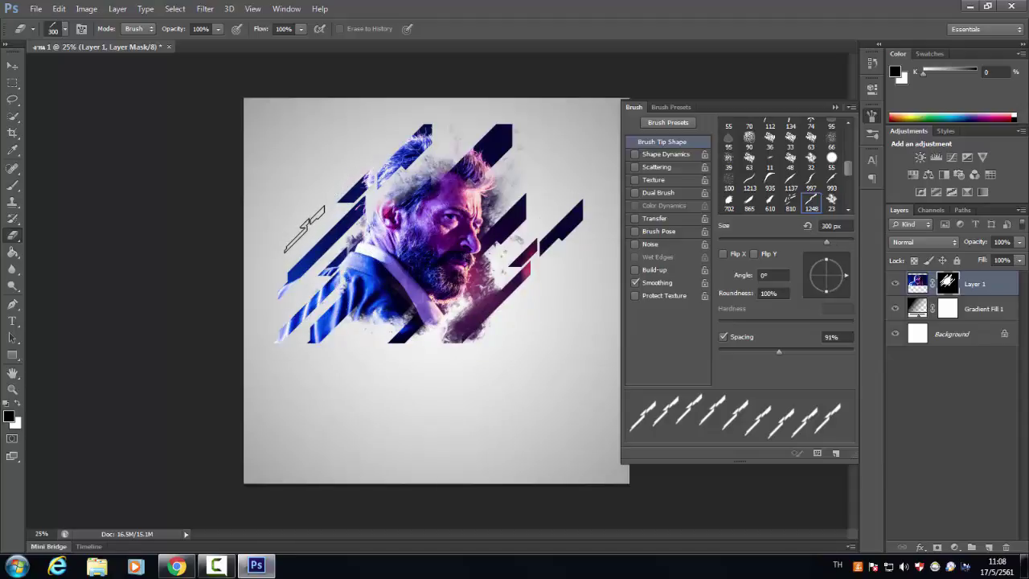
click(305, 229)
click(340, 175)
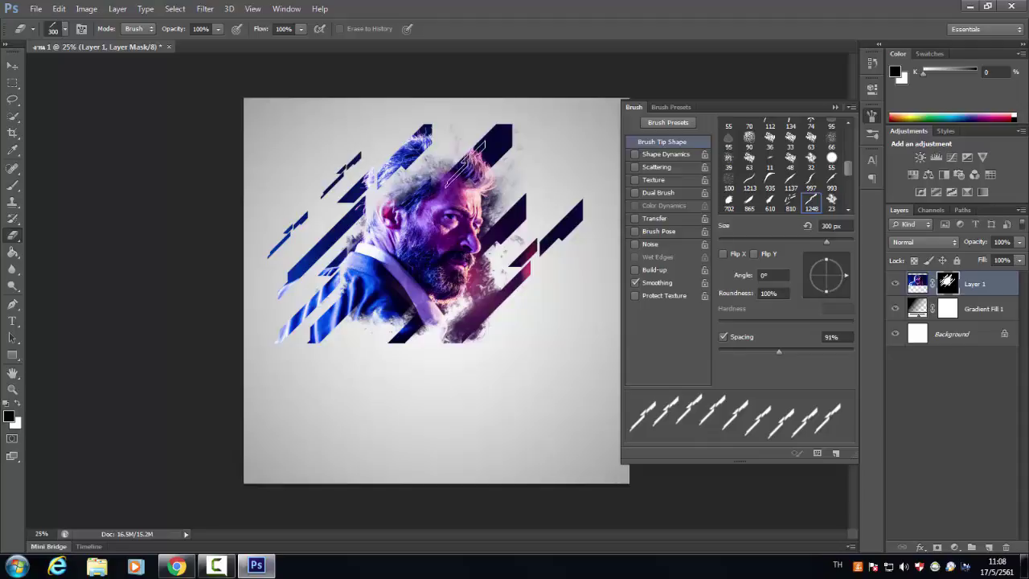
click(452, 149)
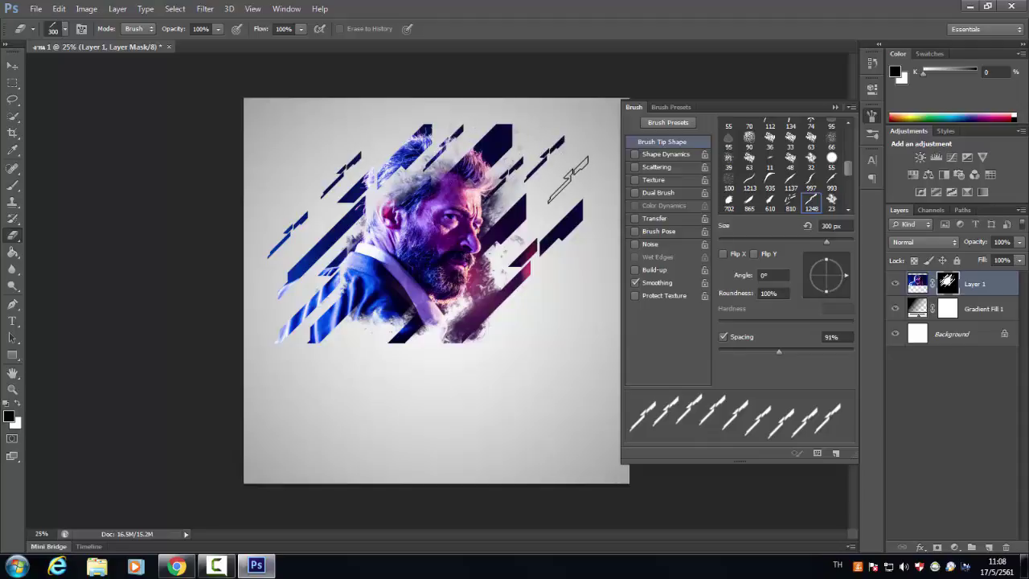
click(517, 319)
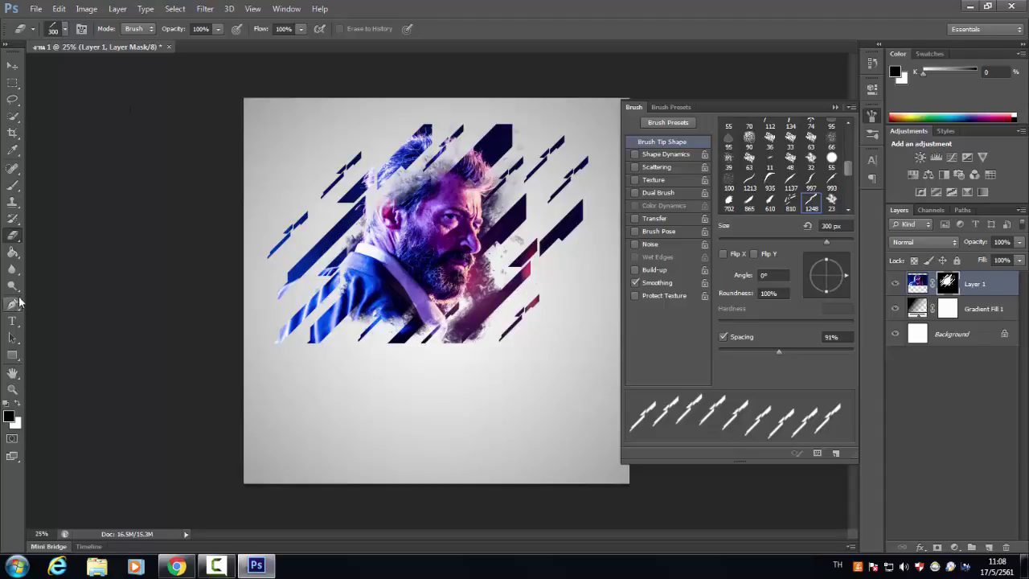
Type 'LOGAN' in black Tahoma below the portrait and centre it.
click(418, 403)
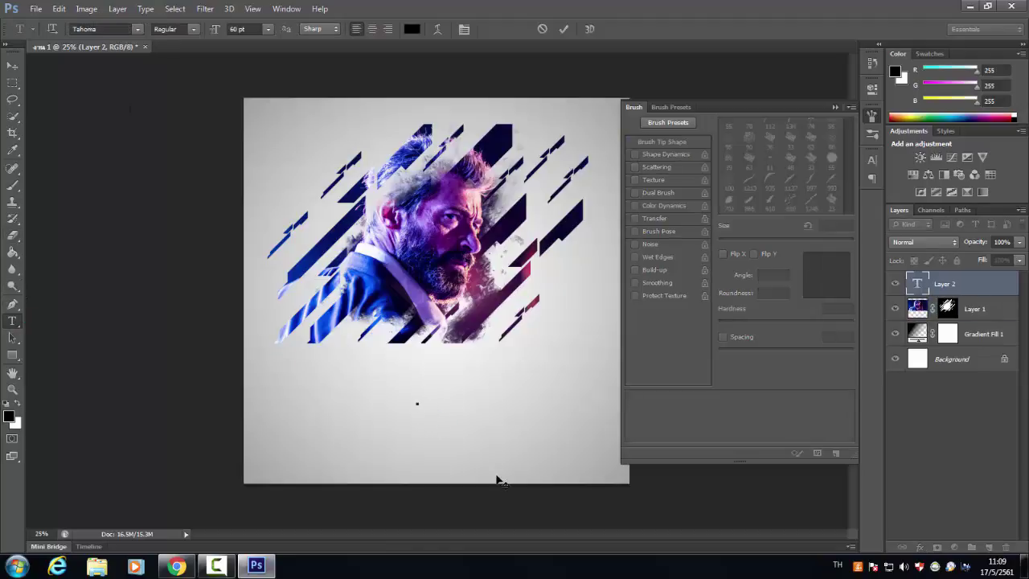
text(ศๆ)
key(BackSpace)
key(BackSpace)
text(GAN)
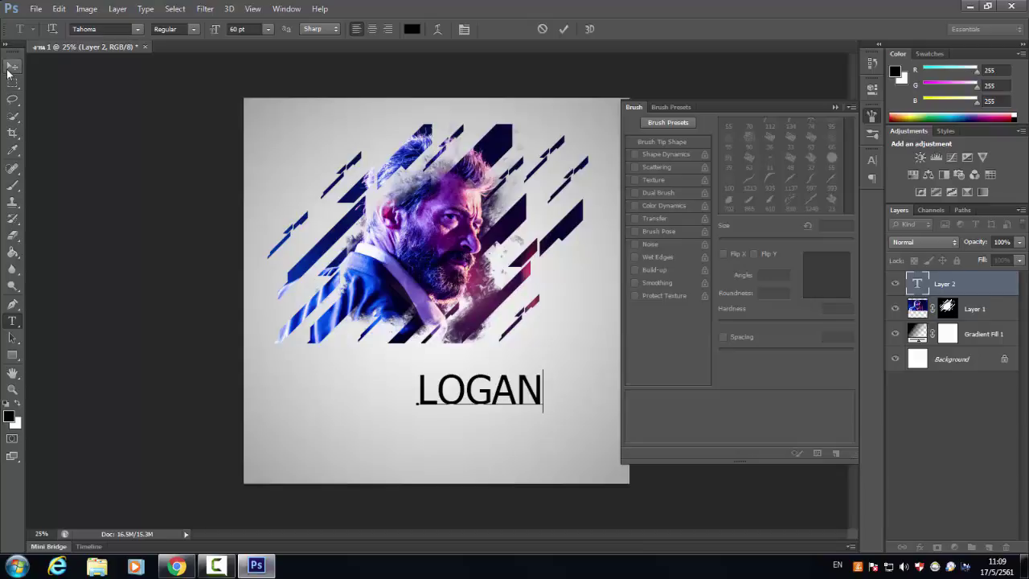
click(8, 69)
drag(502, 402, 458, 414)
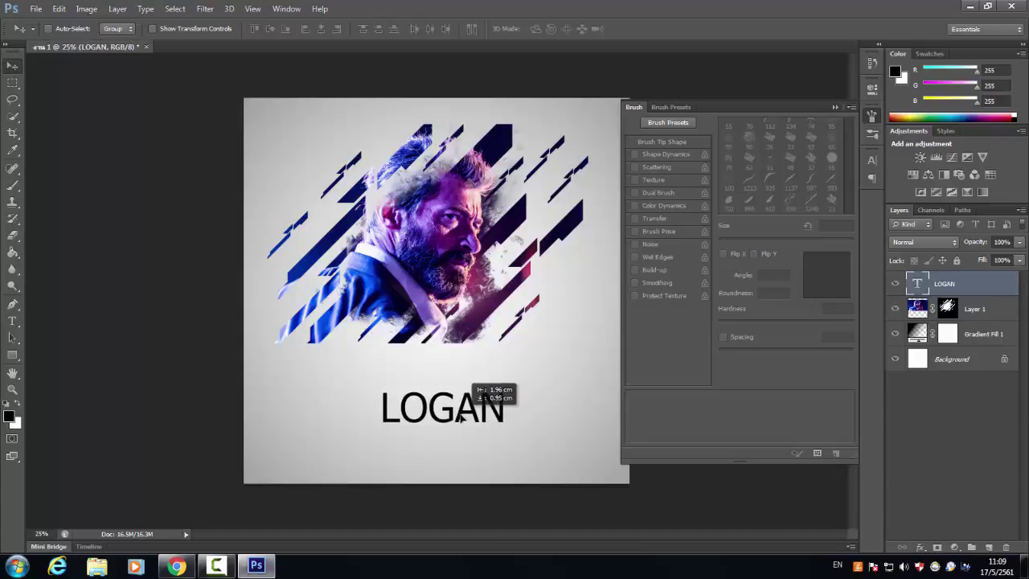